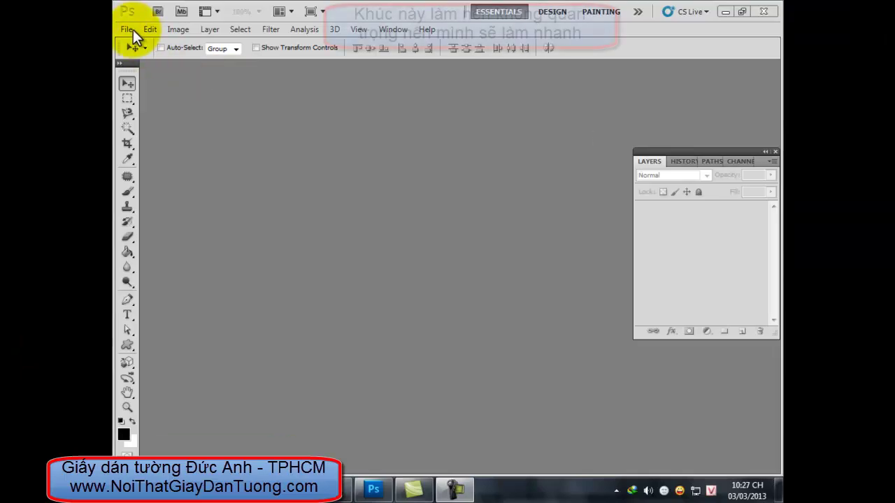
# - Create a new 1200×800 px transparent document at 300 pixels/inch
pyautogui.click(133, 30)
pyautogui.click(135, 42)
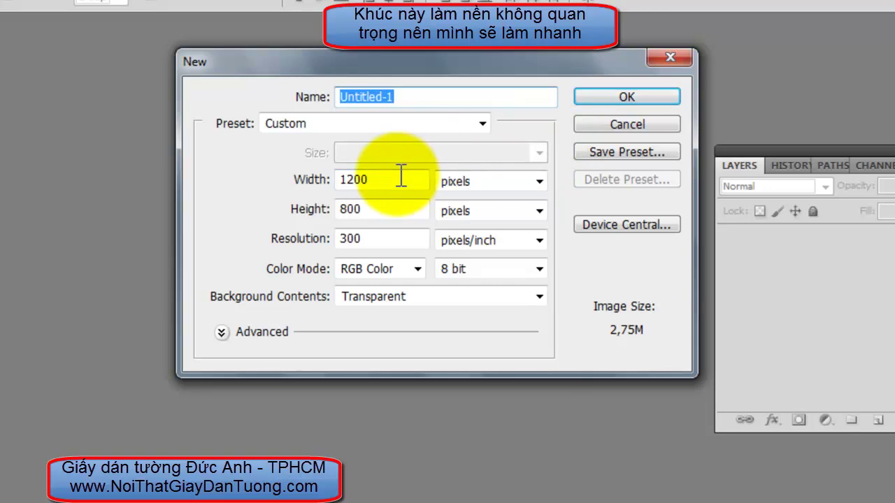
pyautogui.click(602, 96)
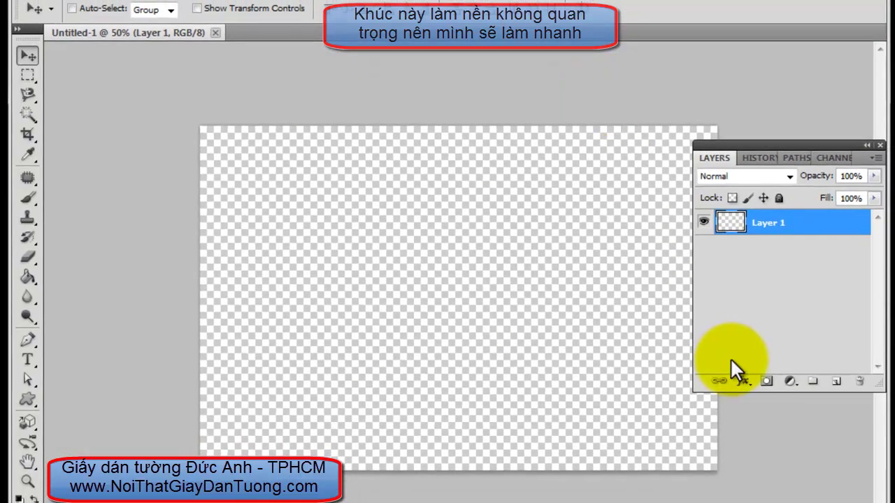
# - Add a Gradient Fill layer and keep its starting gradient stop black
pyautogui.click(790, 380)
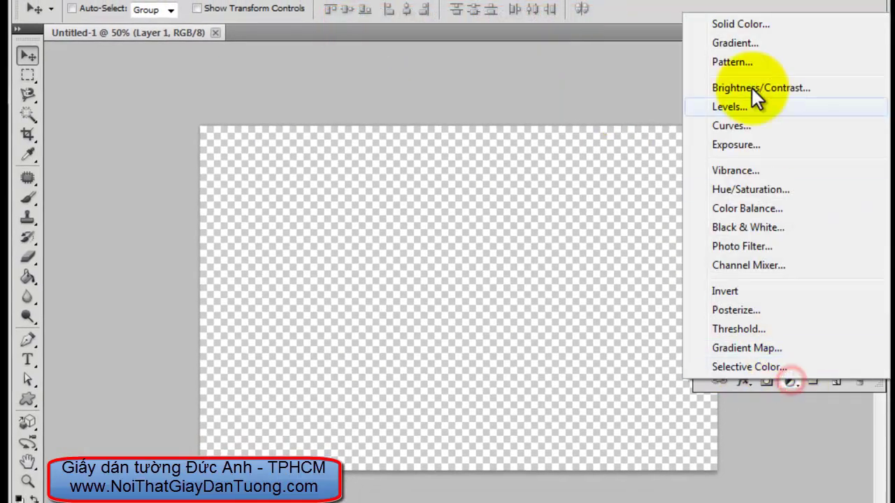
pyautogui.click(744, 43)
pyautogui.click(482, 134)
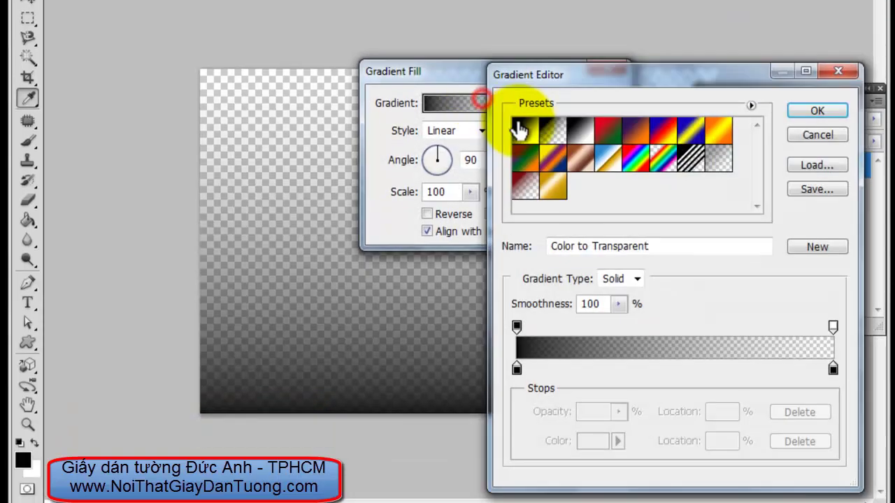
pyautogui.click(517, 368)
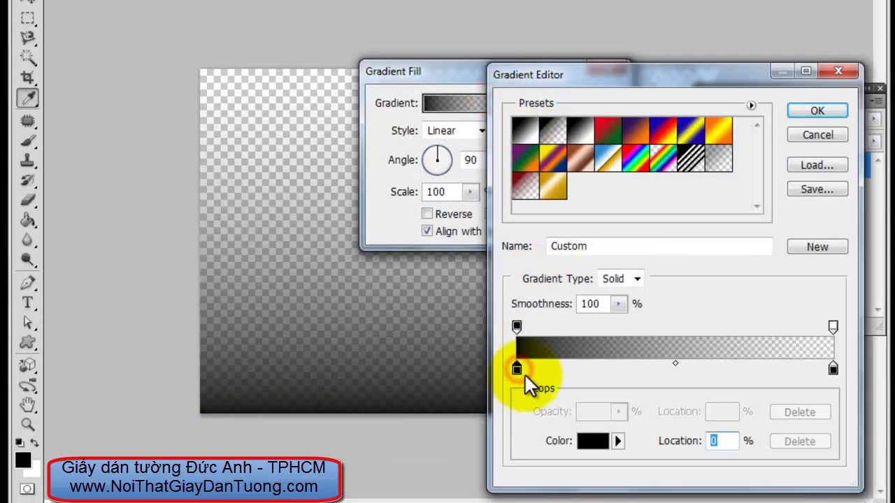
pyautogui.click(592, 440)
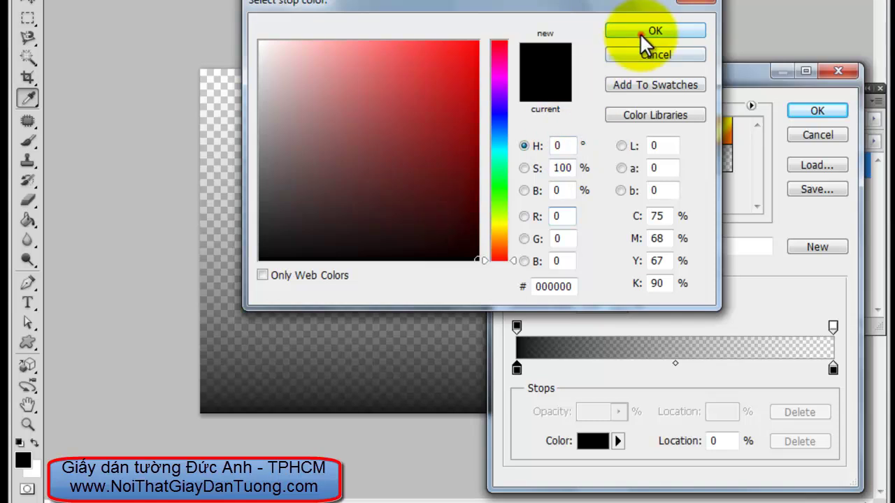
pyautogui.click(640, 35)
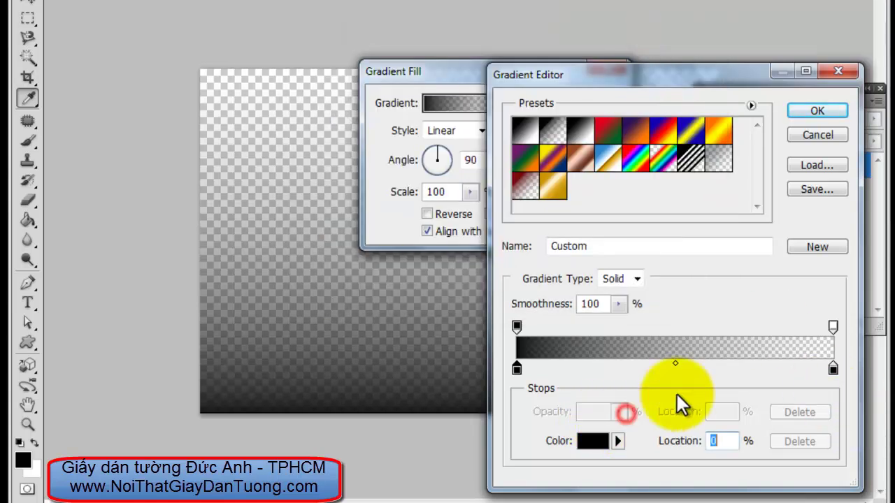
pyautogui.click(516, 326)
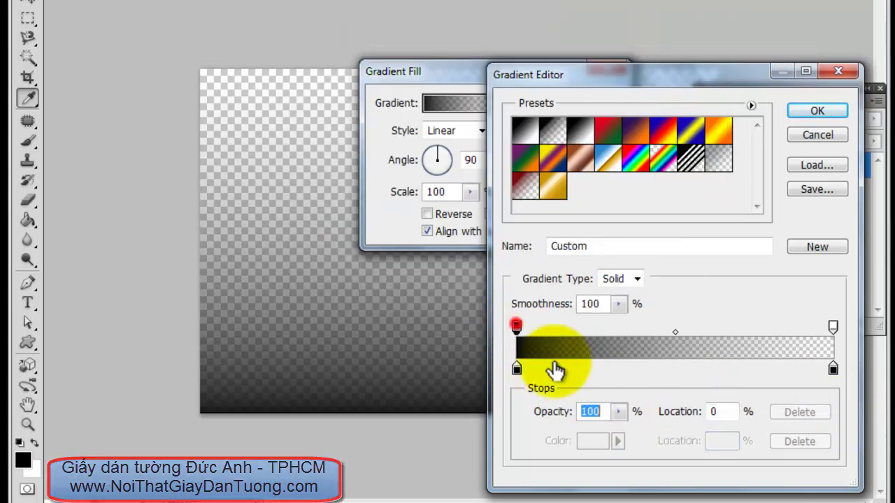
# - Make the ending gradient stop dark yellow at 100% opacity
pyautogui.click(619, 412)
pyautogui.click(832, 369)
pyautogui.click(593, 441)
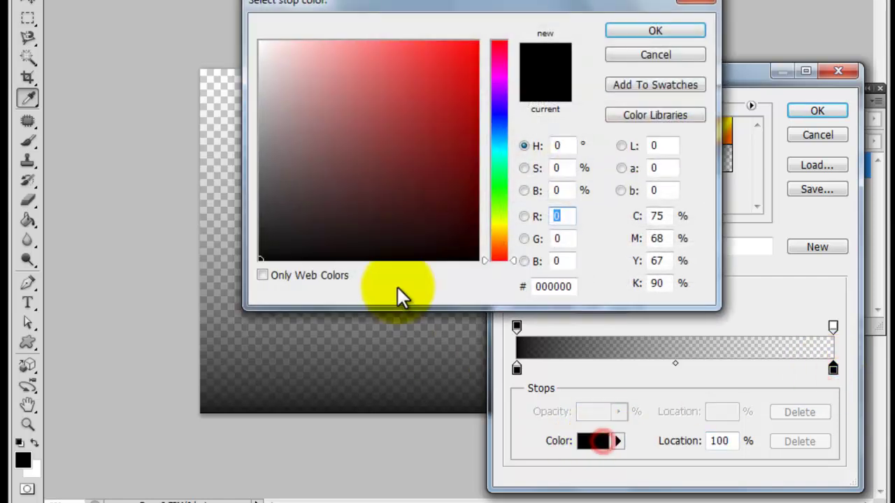
pyautogui.click(500, 229)
pyautogui.moveTo(471, 92); pyautogui.dragTo(475, 97)
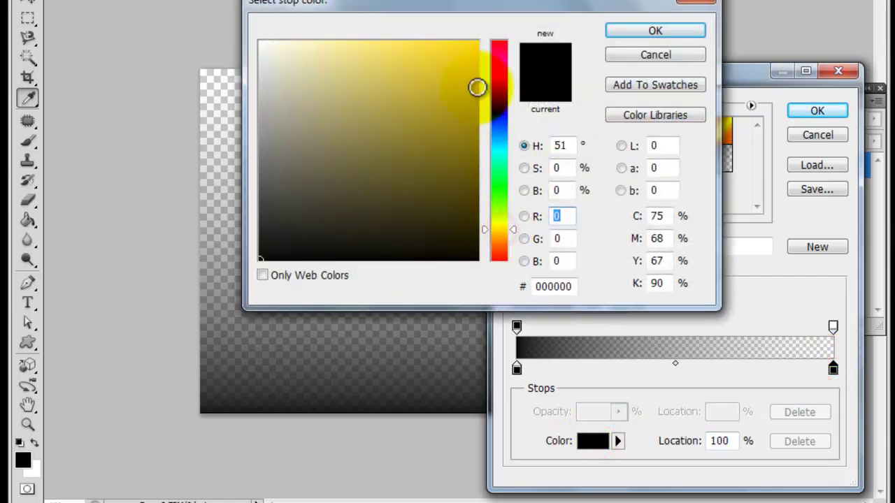
pyautogui.click(628, 35)
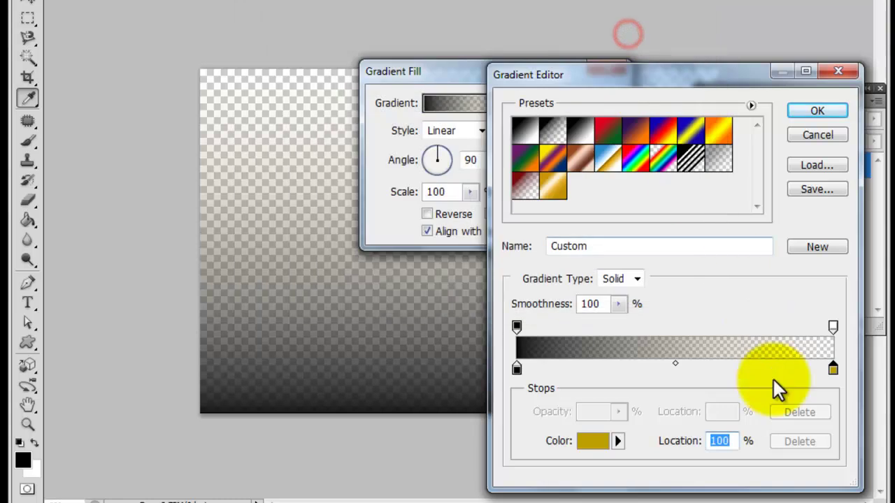
pyautogui.click(833, 327)
pyautogui.click(618, 411)
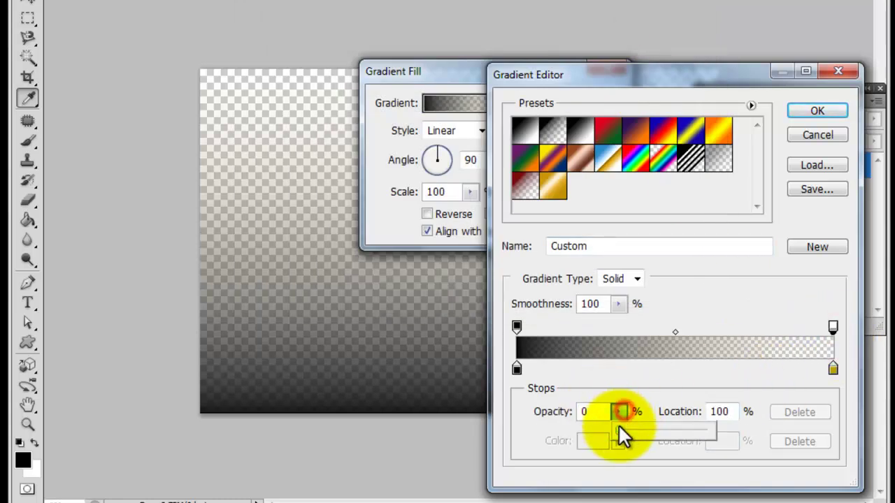
pyautogui.moveTo(619, 428); pyautogui.dragTo(711, 428)
pyautogui.click(797, 116)
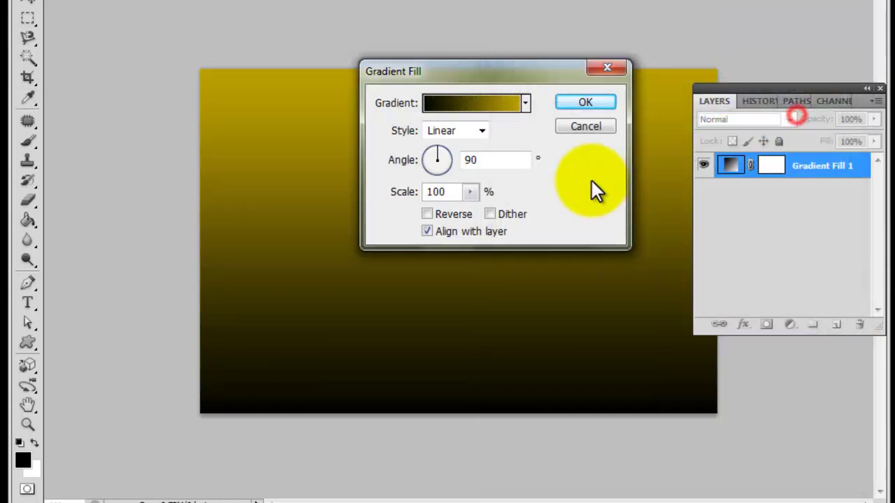
# - Set the gradient fill to Reflected style, reversed, and commit the layer
pyautogui.click(482, 130)
pyautogui.click(467, 187)
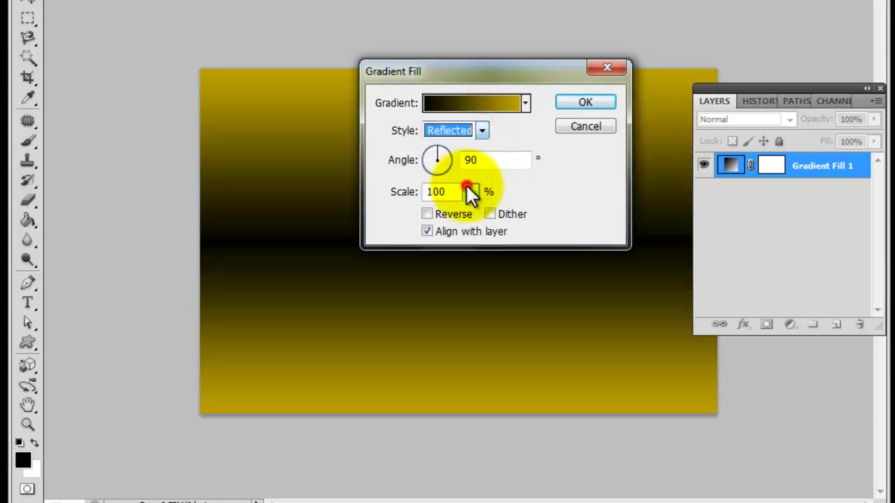
pyautogui.click(427, 214)
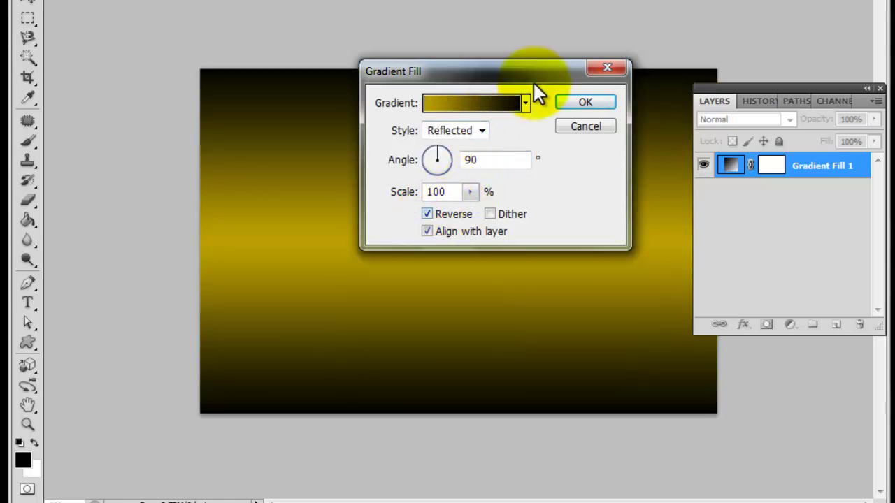
pyautogui.click(568, 101)
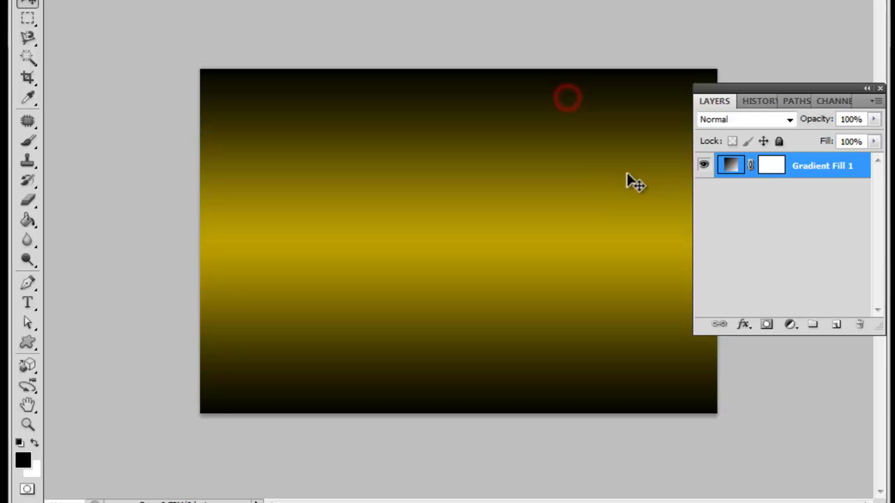
# - Add a new layer and set the foreground colour to dark red 7c0101
pyautogui.click(835, 326)
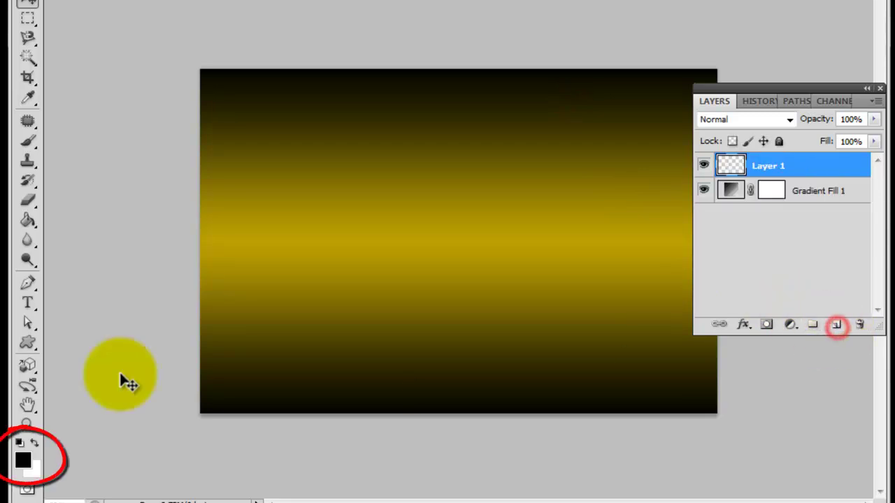
pyautogui.click(33, 441)
pyautogui.click(22, 456)
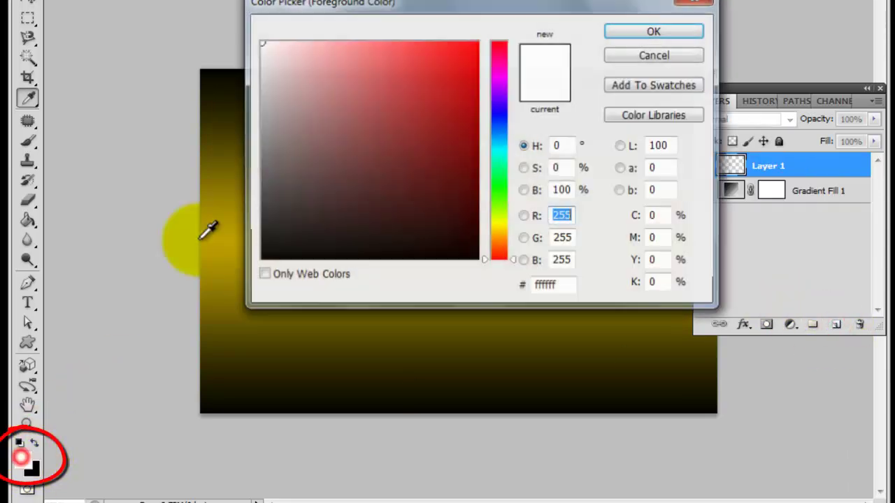
pyautogui.click(478, 153)
pyautogui.click(621, 77)
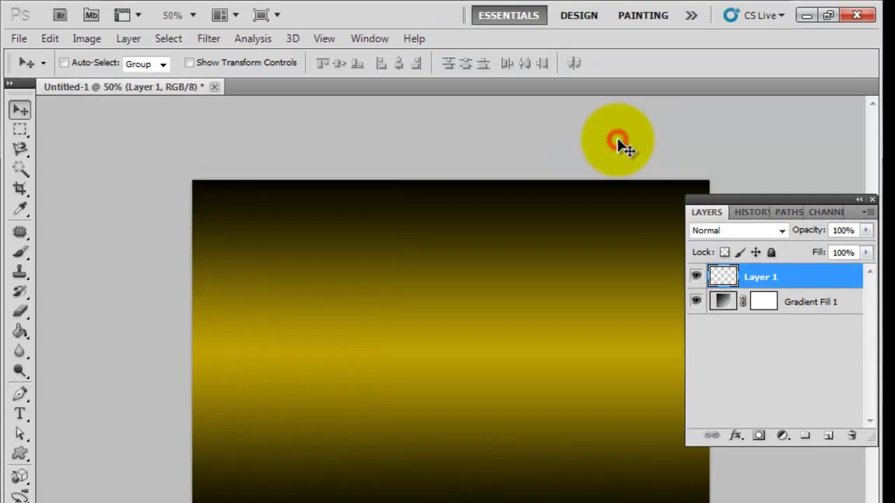
# - Render dark red clouds on the new layer and set it to Multiply
pyautogui.click(209, 40)
pyautogui.moveTo(218, 195)
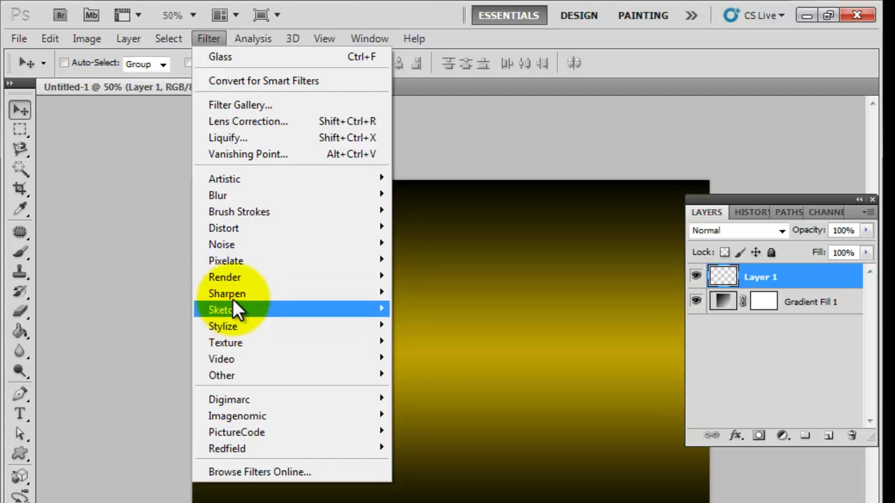
pyautogui.click(441, 275)
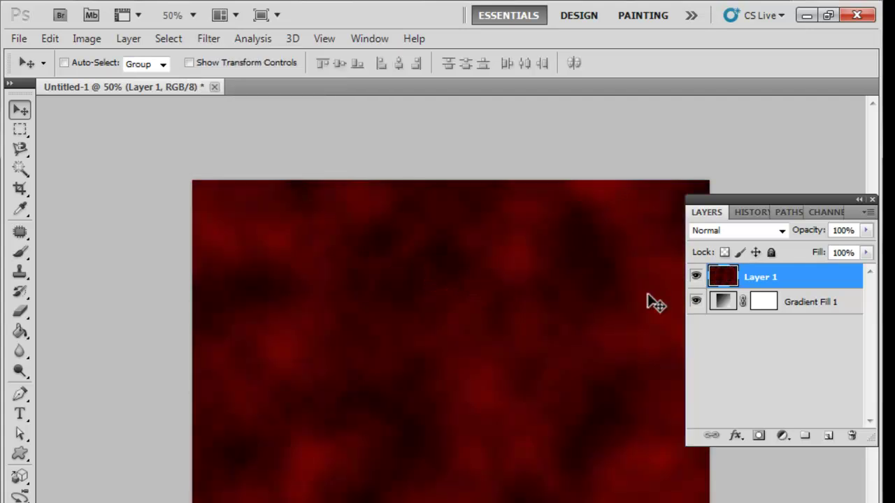
pyautogui.click(780, 230)
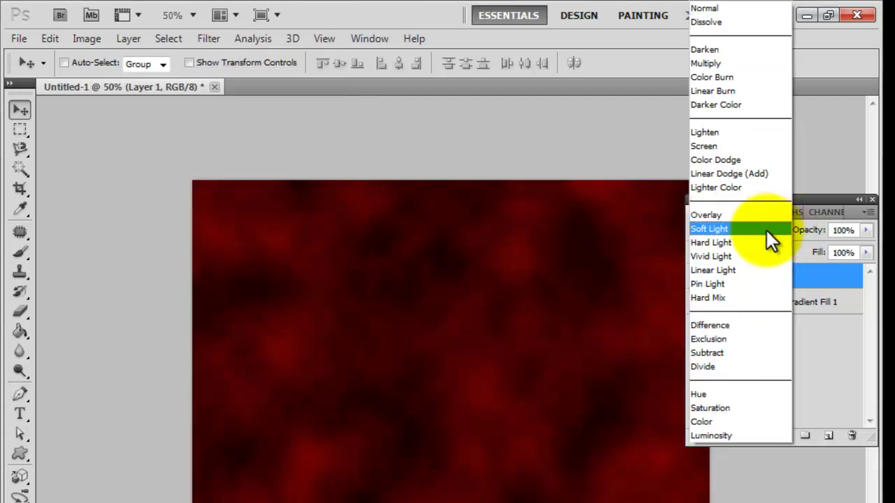
pyautogui.click(701, 65)
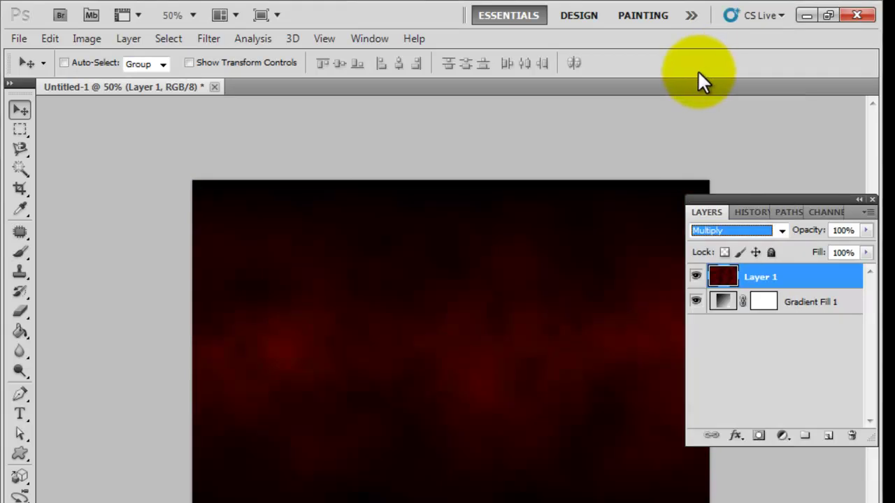
pyautogui.click(17, 39)
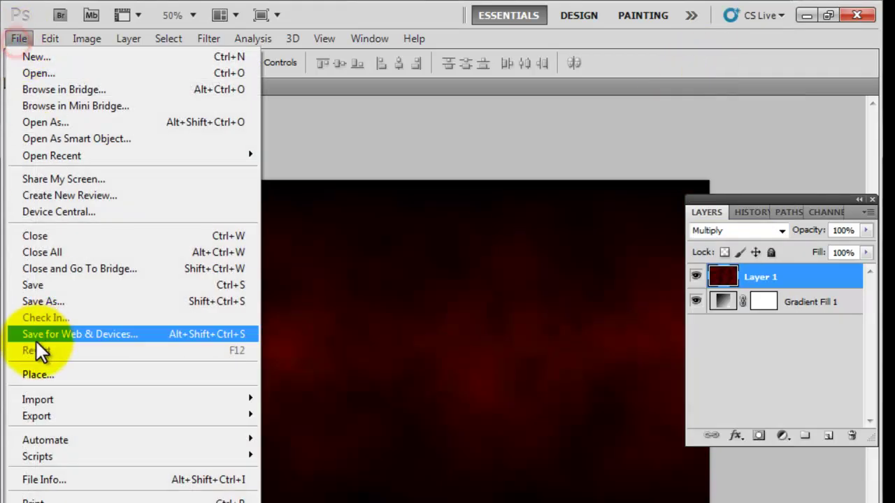
# - Place the crackedearth00181thumbus3 texture, enlarge it over the canvas, and set it to Multiply
pyautogui.click(30, 374)
pyautogui.click(470, 116)
pyautogui.click(795, 452)
pyautogui.moveTo(685, 124); pyautogui.dragTo(717, 99)
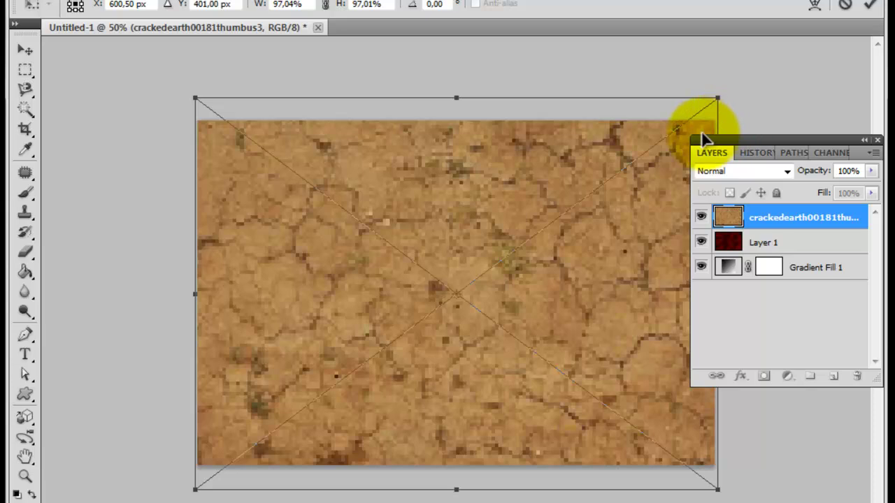
pyautogui.press('Return')
pyautogui.click(768, 174)
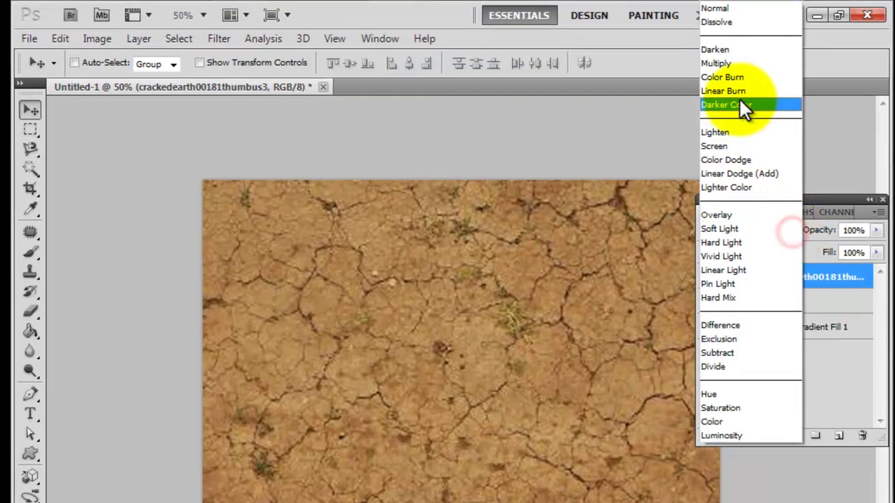
pyautogui.click(732, 64)
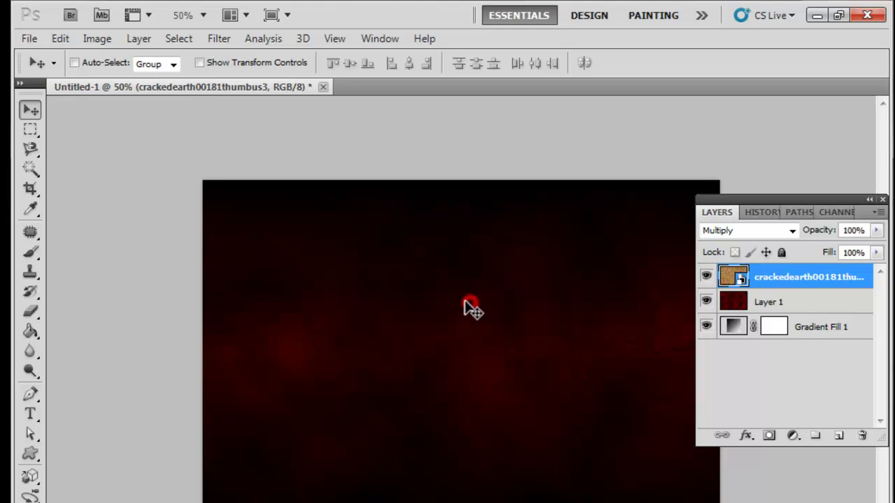
# - Create a second 1200×800 px transparent document with default black and white colours
pyautogui.click(35, 40)
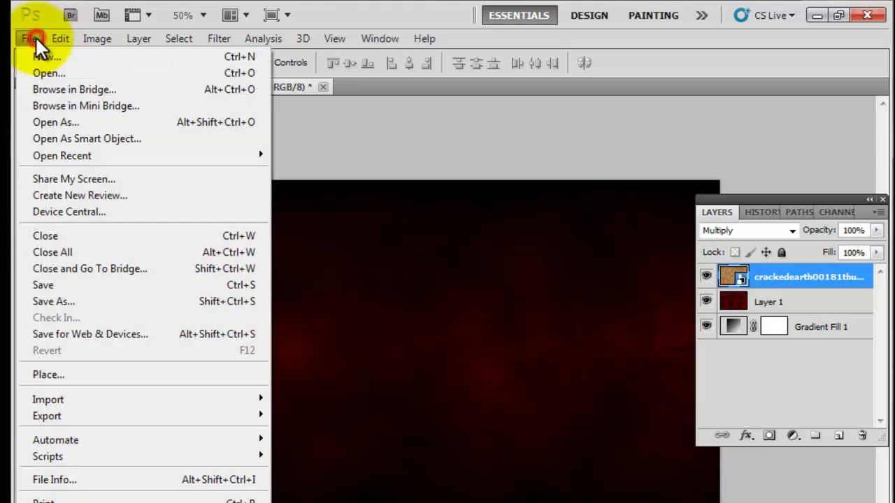
pyautogui.click(40, 55)
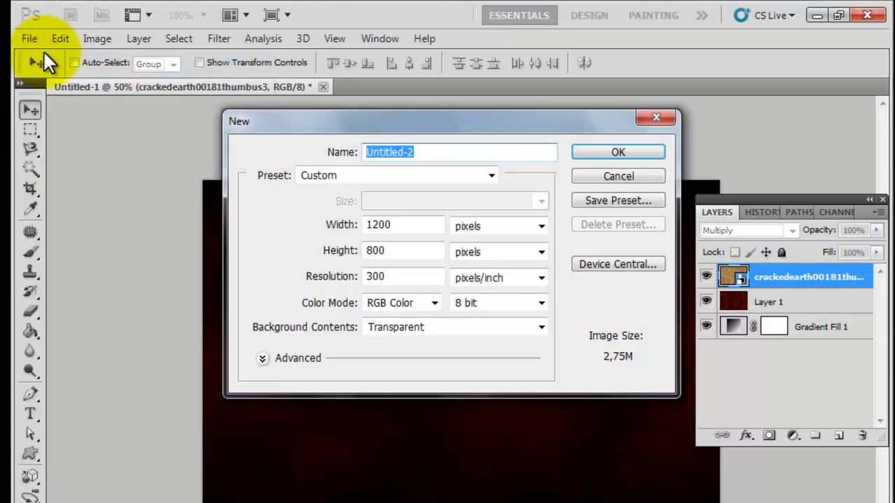
pyautogui.click(606, 154)
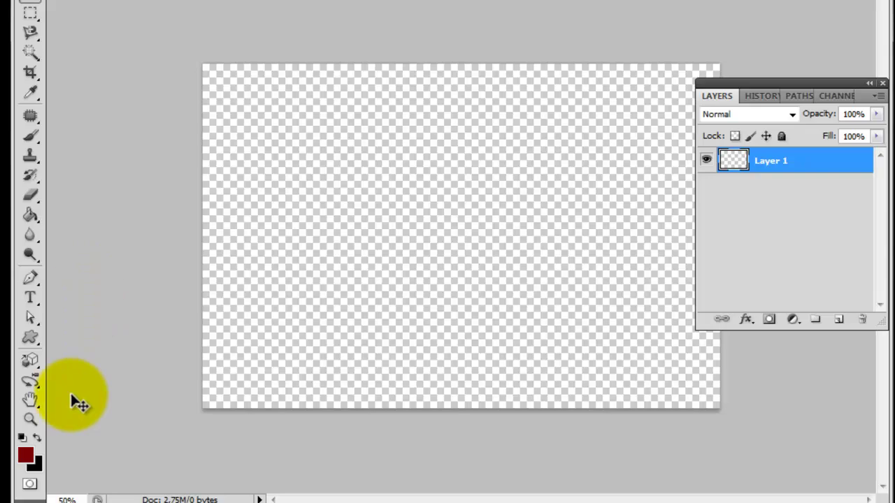
pyautogui.click(37, 436)
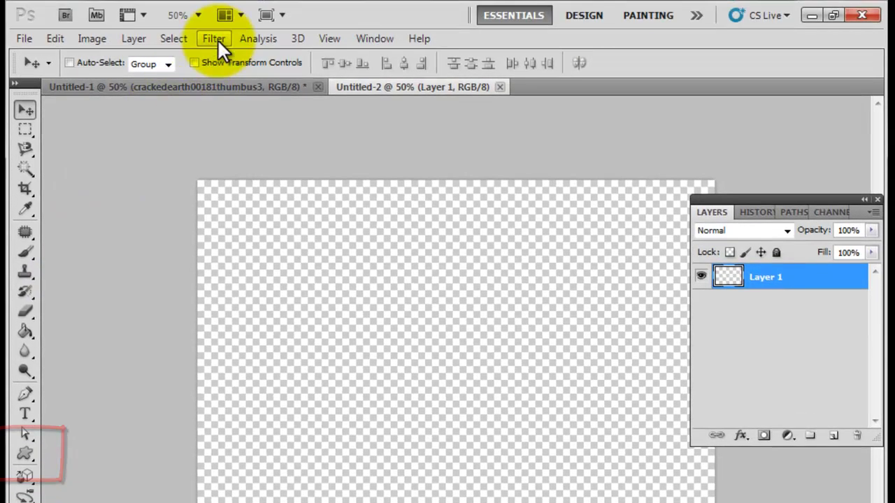
# - Fill the new document's layer with a Render > Clouds texture
pyautogui.click(217, 39)
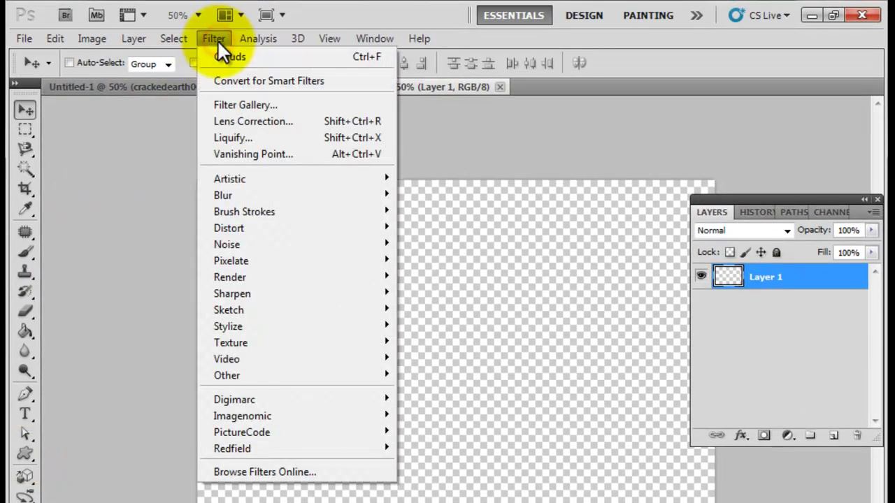
pyautogui.click(231, 275)
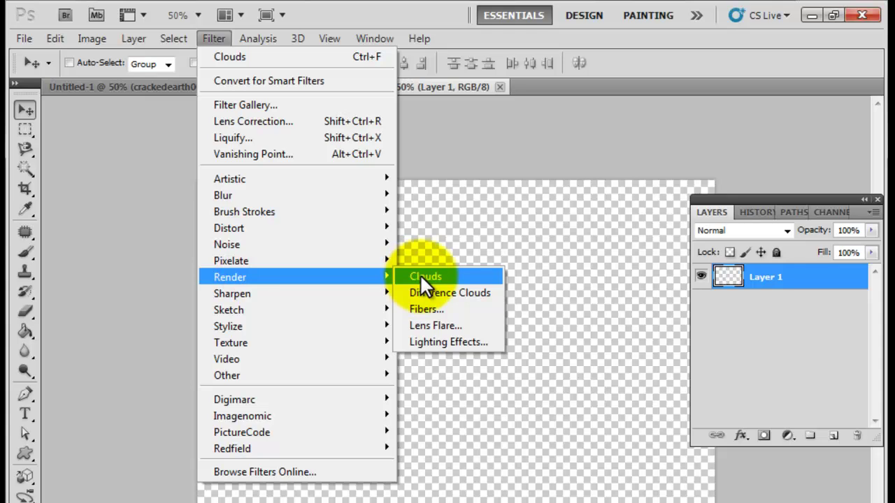
pyautogui.click(423, 277)
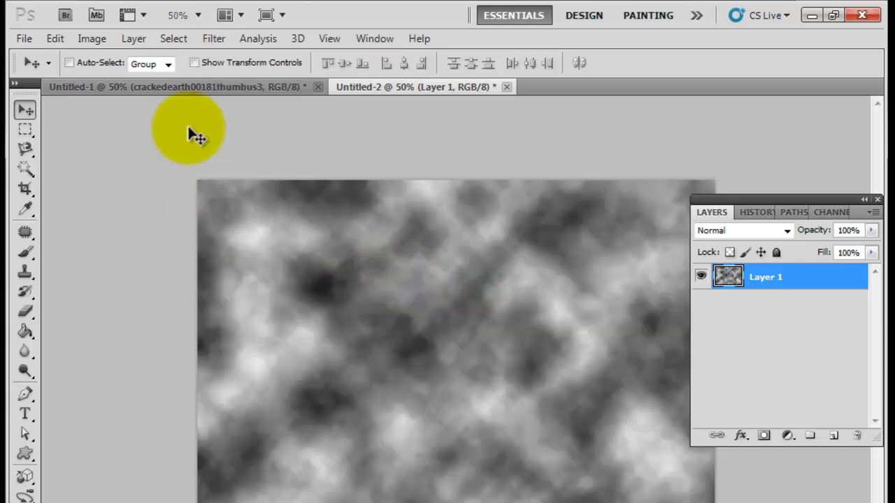
pyautogui.click(215, 40)
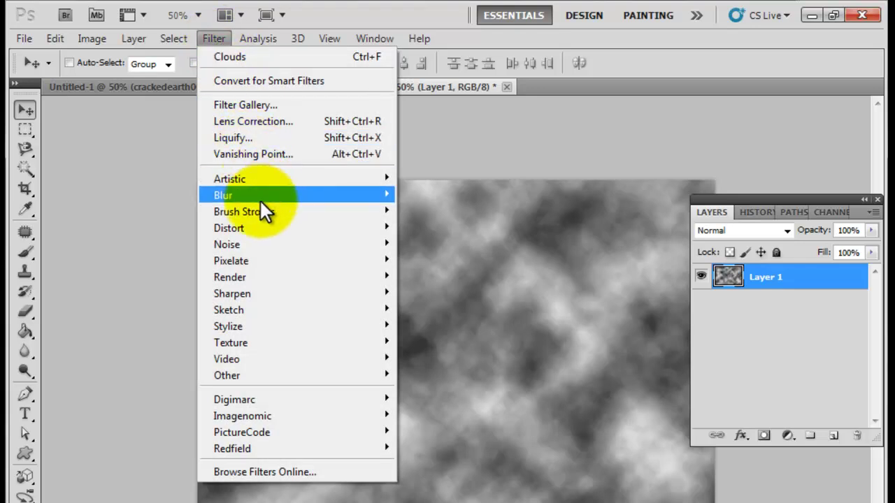
pyautogui.moveTo(229, 228)
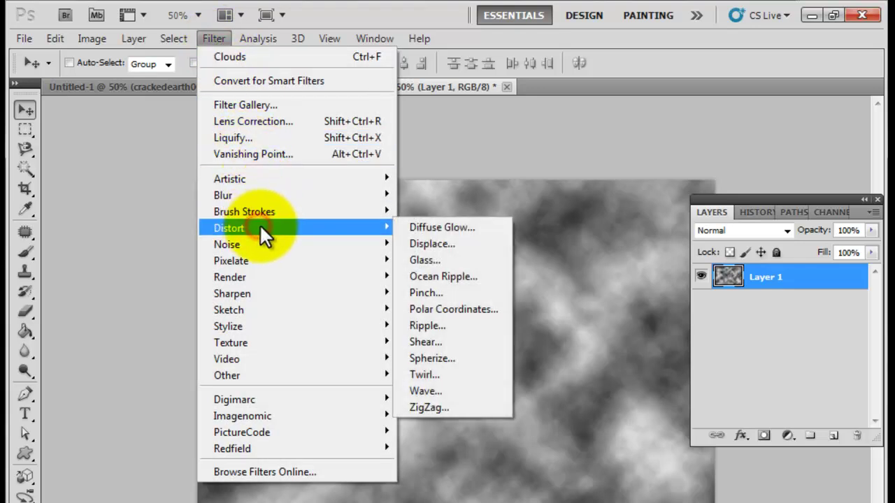
pyautogui.click(420, 260)
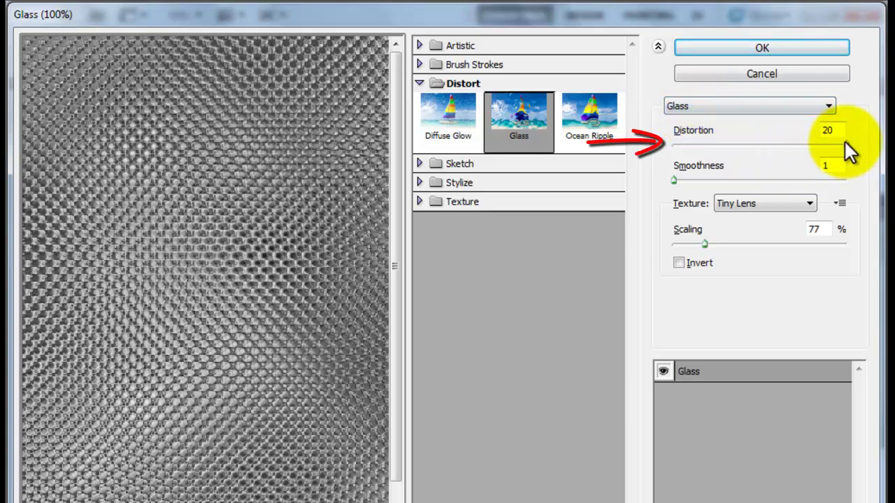
# - Apply Glass with Distortion 20, Smoothness 1 and Tiny Lens texture at 76% scaling
pyautogui.click(845, 144)
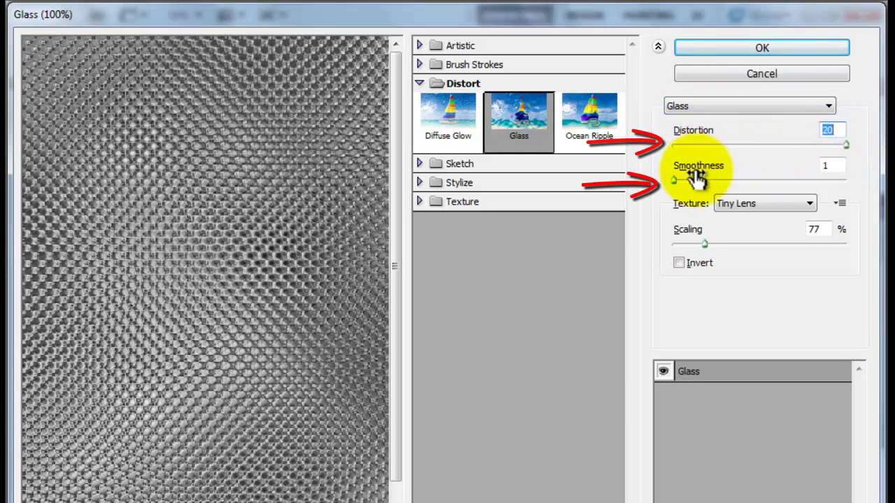
pyautogui.click(674, 179)
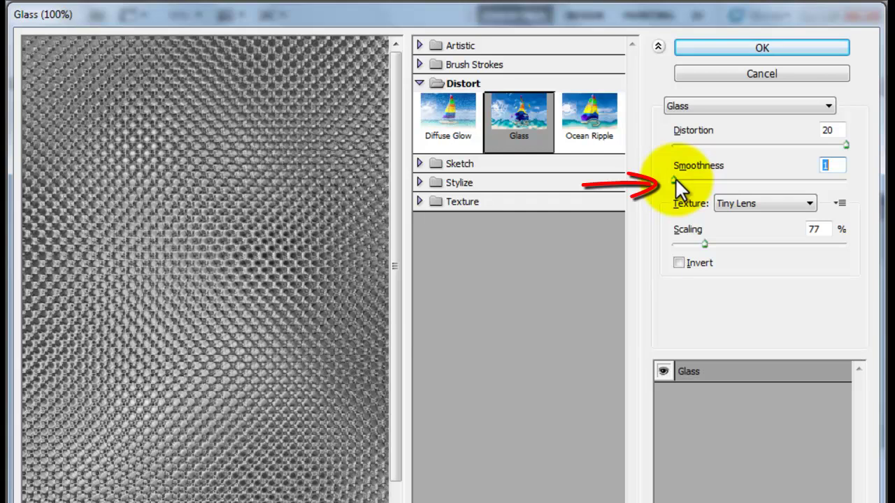
pyautogui.click(809, 203)
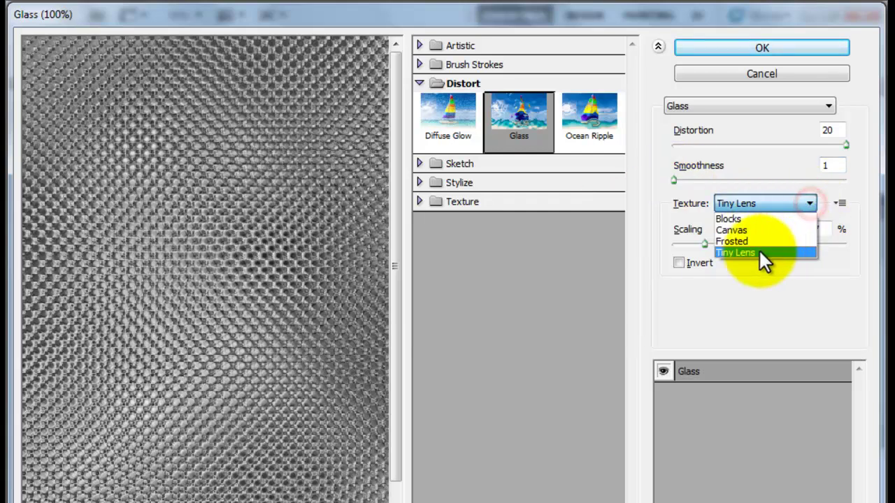
pyautogui.click(739, 253)
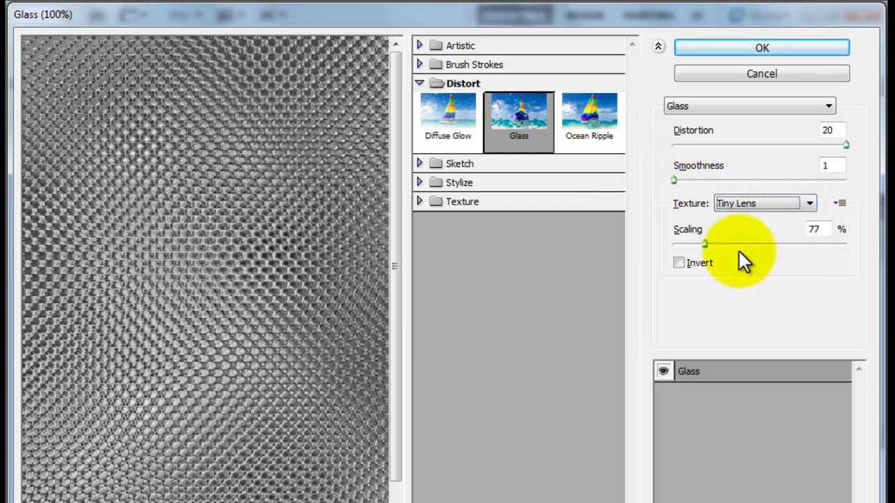
pyautogui.moveTo(702, 246)
pyautogui.mouseDown()
pyautogui.moveTo(740, 248)
pyautogui.moveTo(702, 249)
pyautogui.mouseUp()
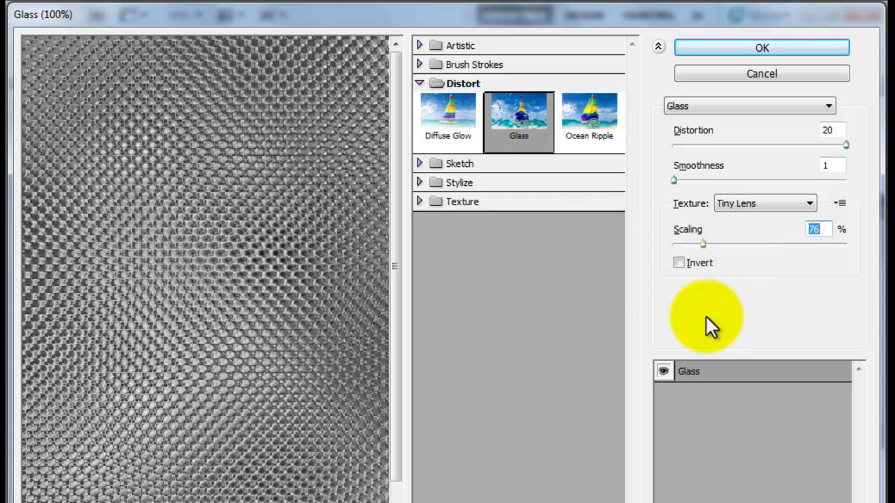
pyautogui.click(732, 49)
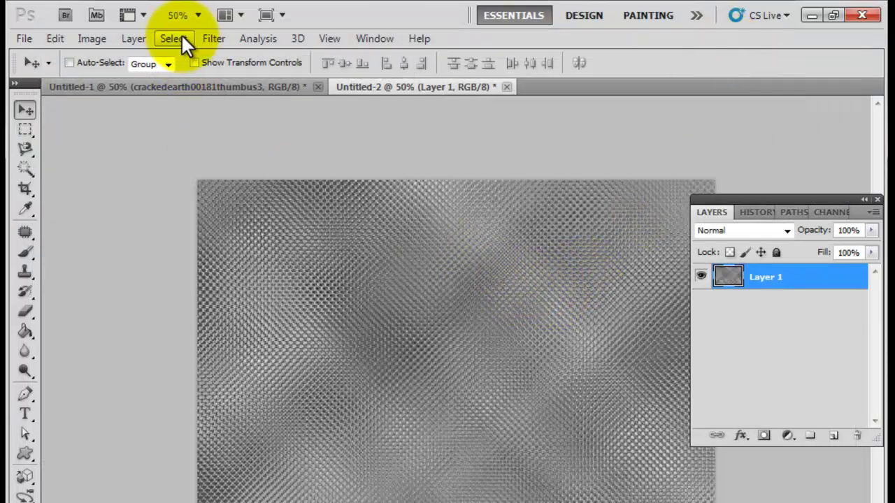
# - Brighten the mesh texture with Levels input values 0, 1.32 and 177
pyautogui.click(101, 36)
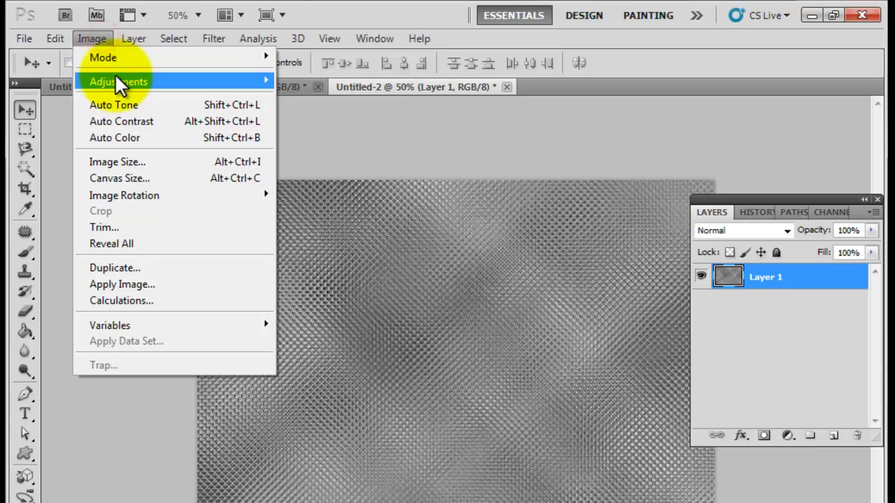
pyautogui.moveTo(118, 82)
pyautogui.click(323, 95)
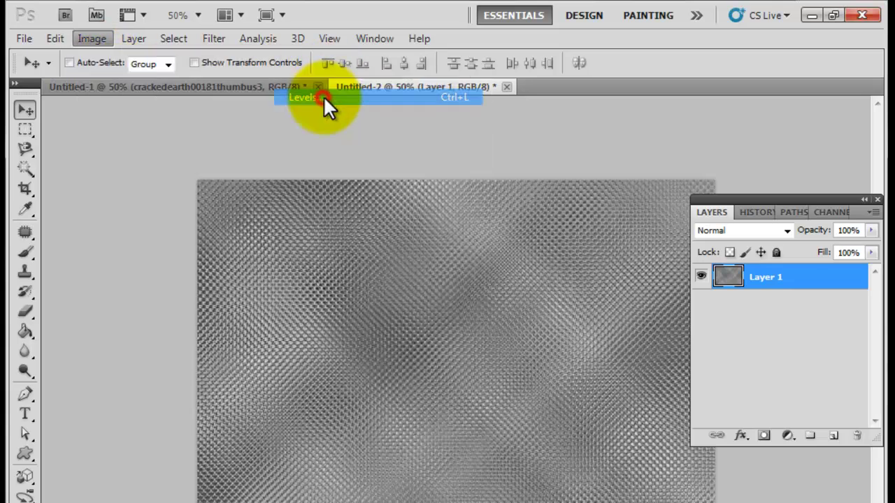
pyautogui.moveTo(791, 288); pyautogui.dragTo(725, 285)
pyautogui.moveTo(648, 286)
pyautogui.mouseDown()
pyautogui.moveTo(656, 287)
pyautogui.moveTo(635, 284)
pyautogui.mouseUp()
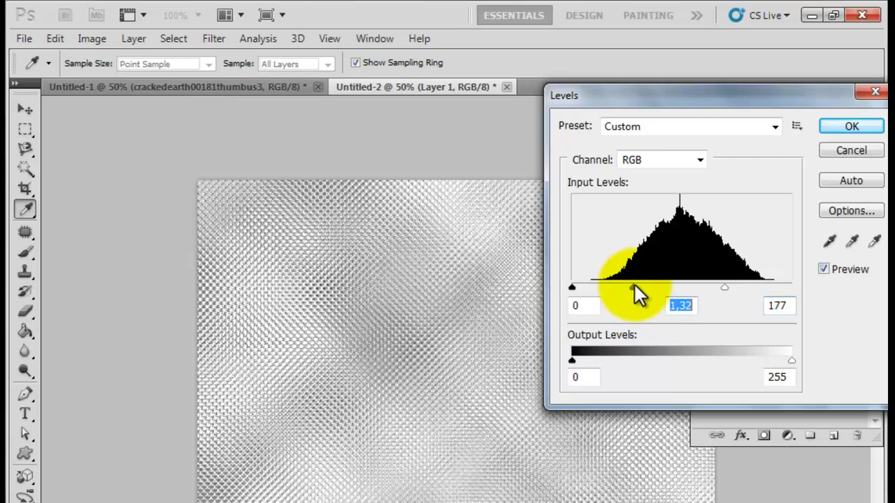
pyautogui.click(833, 128)
# - Define the texture as pattern 'kim cuong' and close Untitled-2 without saving
pyautogui.press('v')
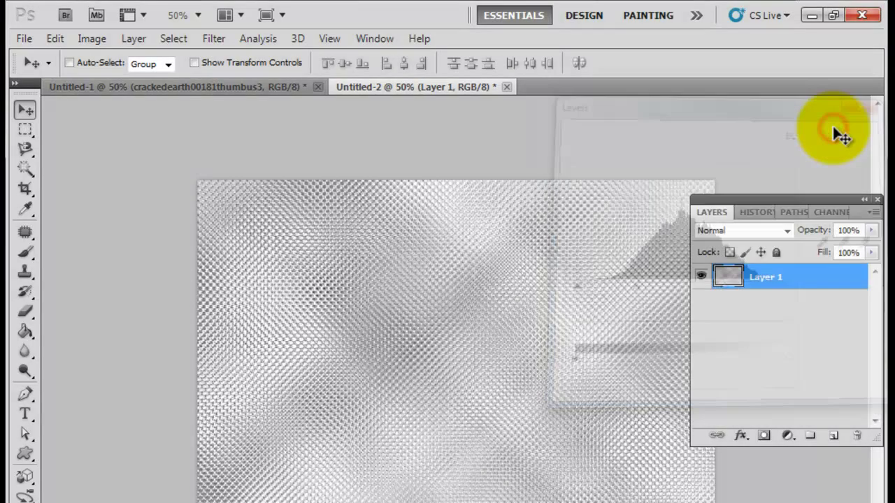
pyautogui.click(55, 38)
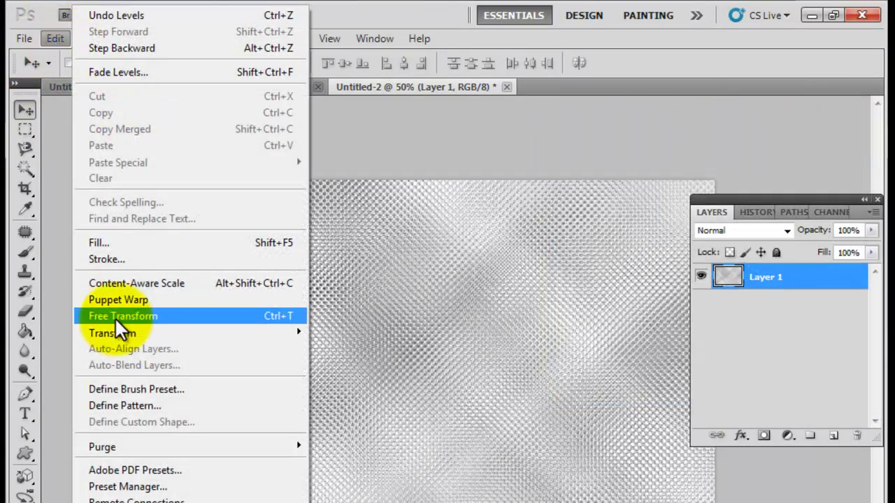
pyautogui.click(122, 405)
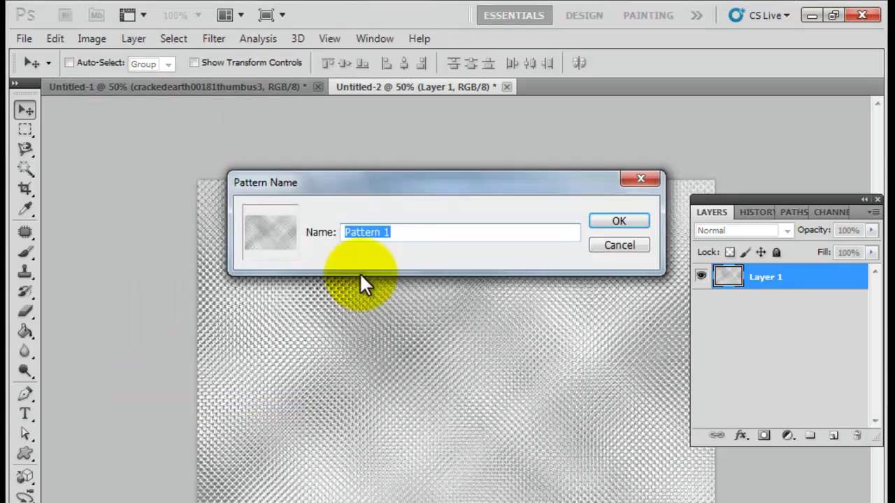
pyautogui.write('kim cuong')
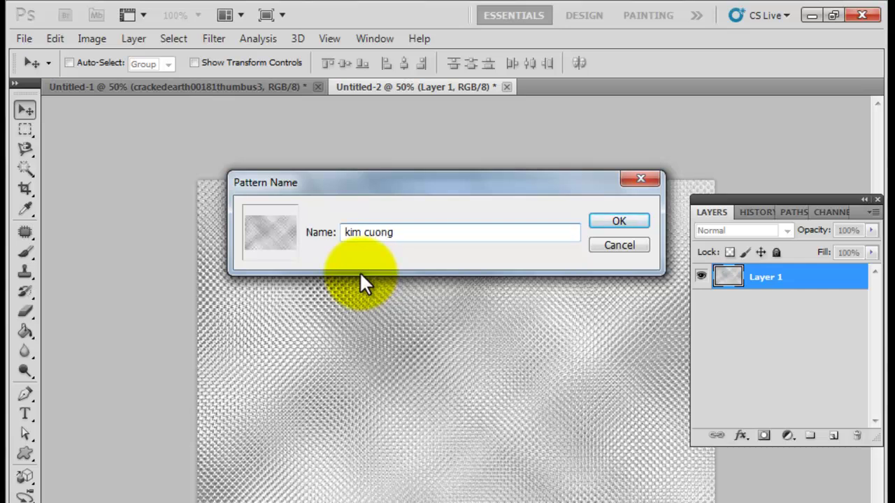
pyautogui.click(603, 220)
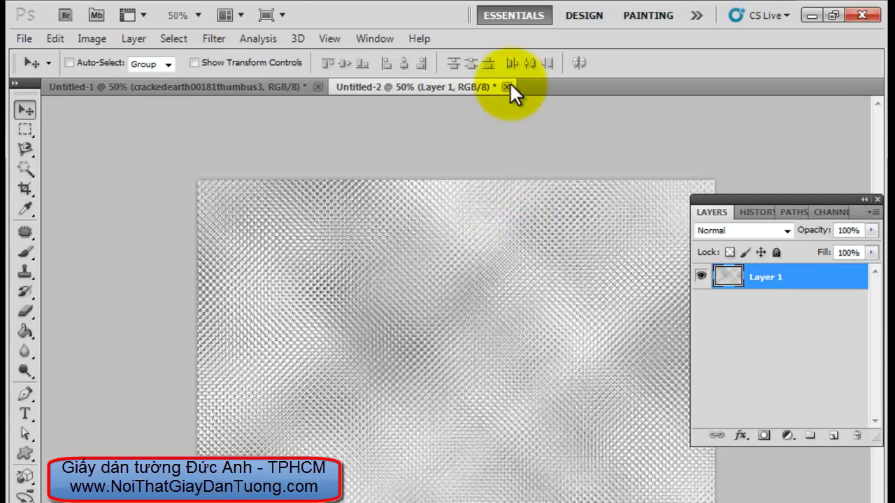
pyautogui.click(506, 87)
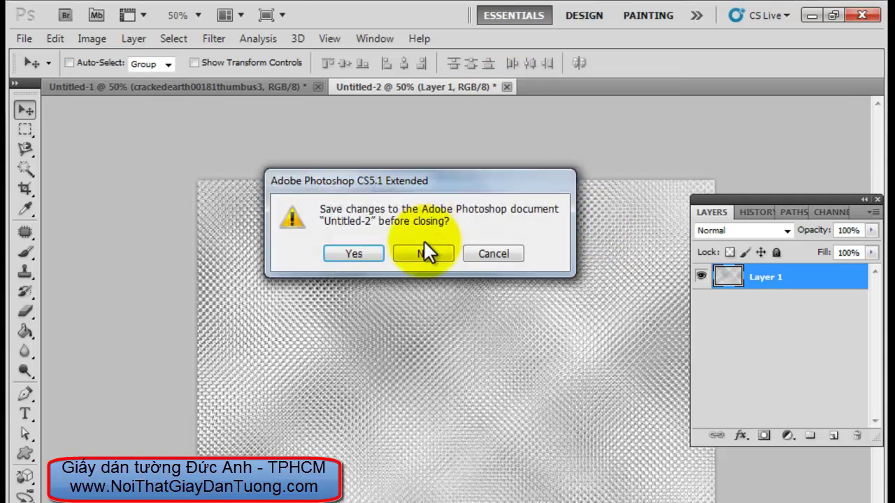
pyautogui.click(422, 252)
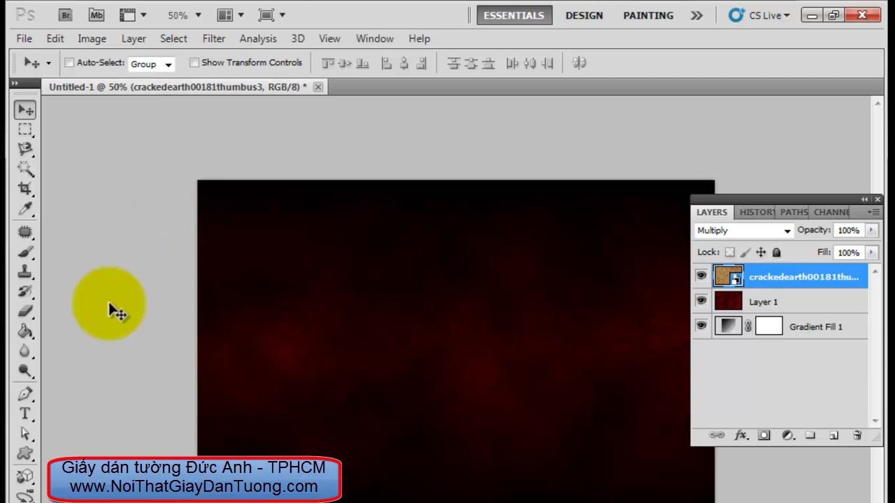
# - Type 'Kim Cương' on the canvas and move it toward the centre
pyautogui.click(24, 414)
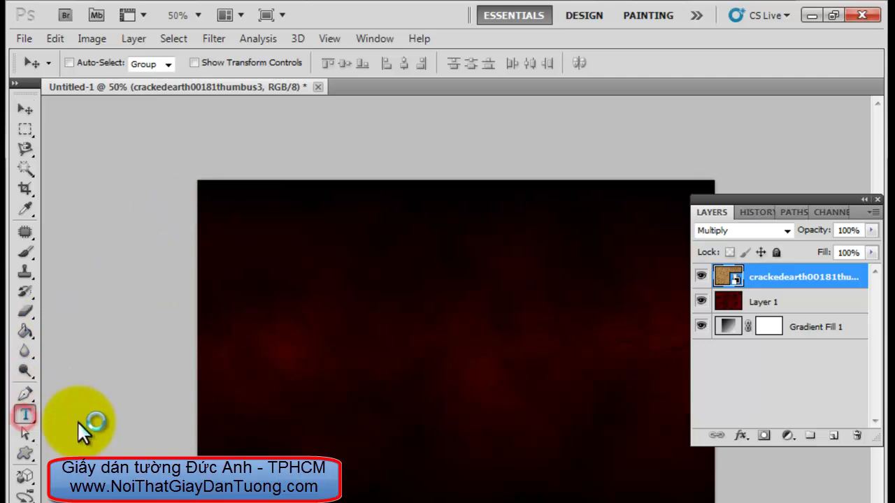
pyautogui.click(292, 349)
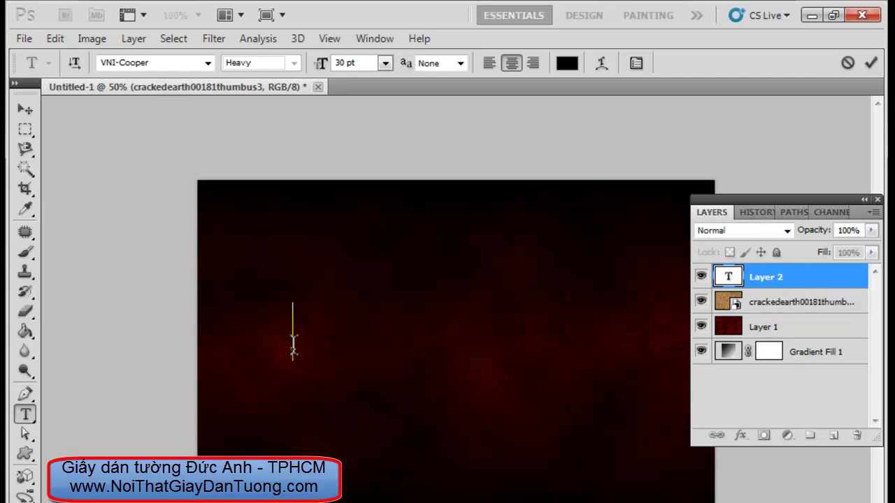
pyautogui.write('Kim Cương')
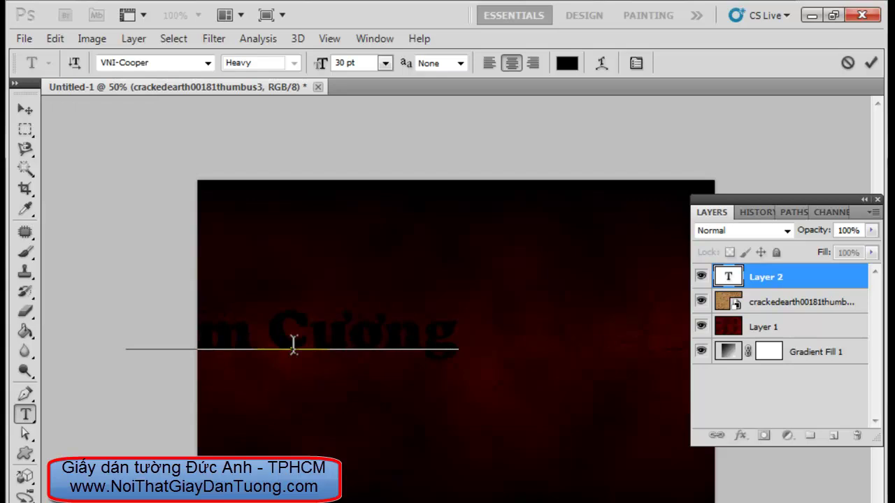
pyautogui.click(25, 109)
pyautogui.moveTo(201, 300)
pyautogui.mouseDown()
pyautogui.moveTo(404, 316)
pyautogui.moveTo(417, 448)
pyautogui.mouseUp()
# - Stretch the text wider on both sides and taller with Free Transform
pyautogui.hotkey('ctrl', 't')
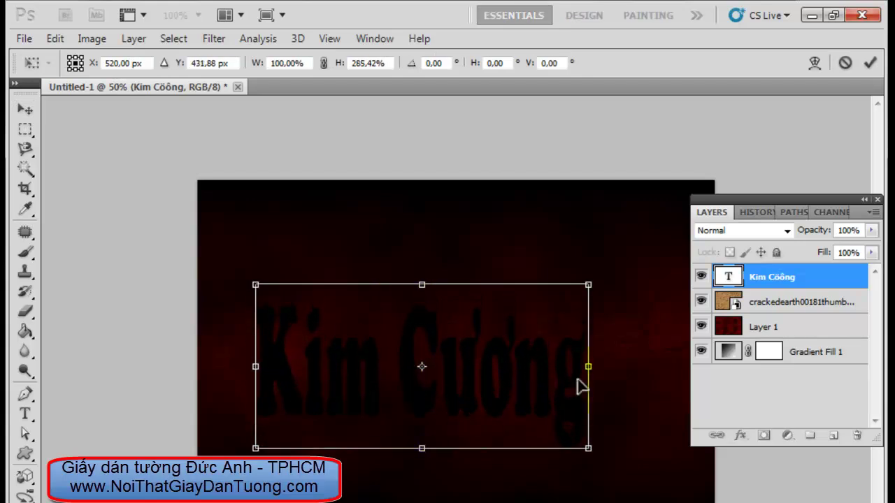
pyautogui.moveTo(588, 363); pyautogui.dragTo(694, 363)
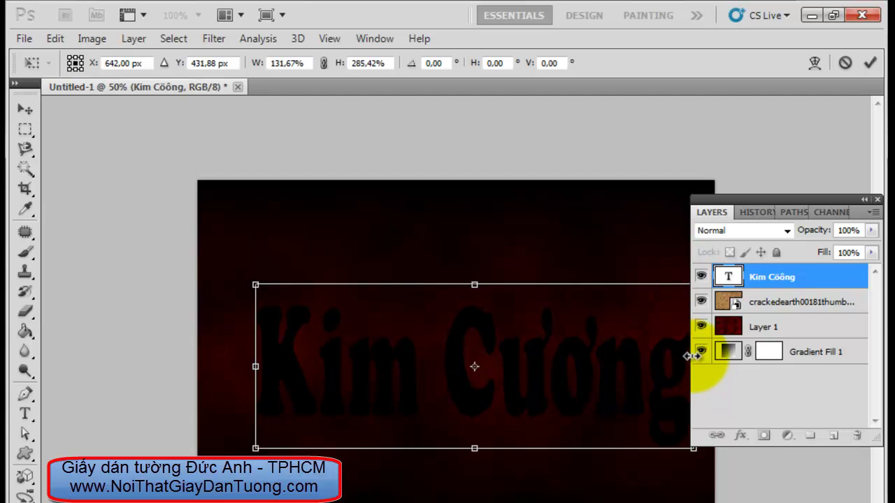
pyautogui.moveTo(253, 369); pyautogui.dragTo(228, 366)
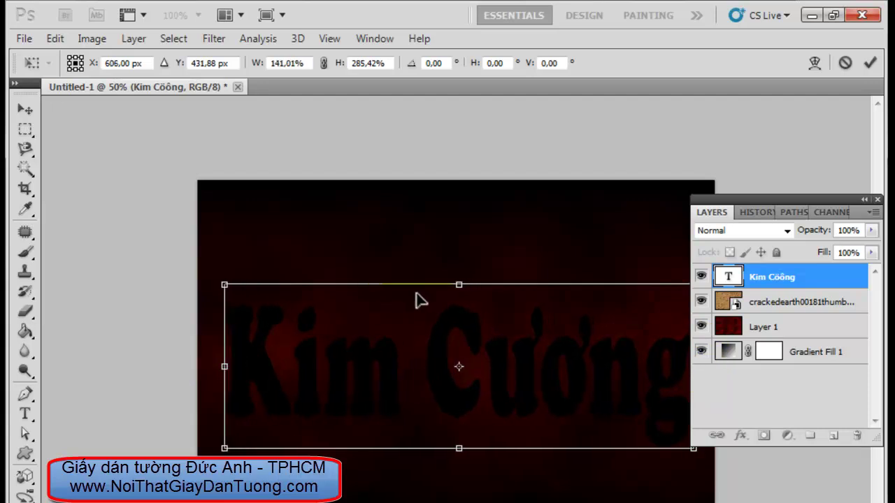
pyautogui.moveTo(459, 280); pyautogui.dragTo(460, 270)
pyautogui.press('Return')
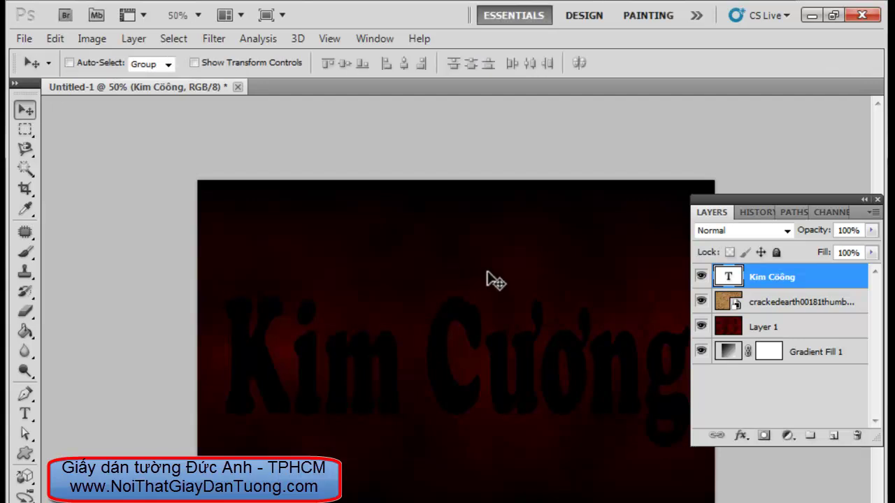
# - Centre the text vertically and horizontally against Layer 1
pyautogui.keyDown('ctrl'); pyautogui.click(767, 334); pyautogui.keyUp('ctrl')
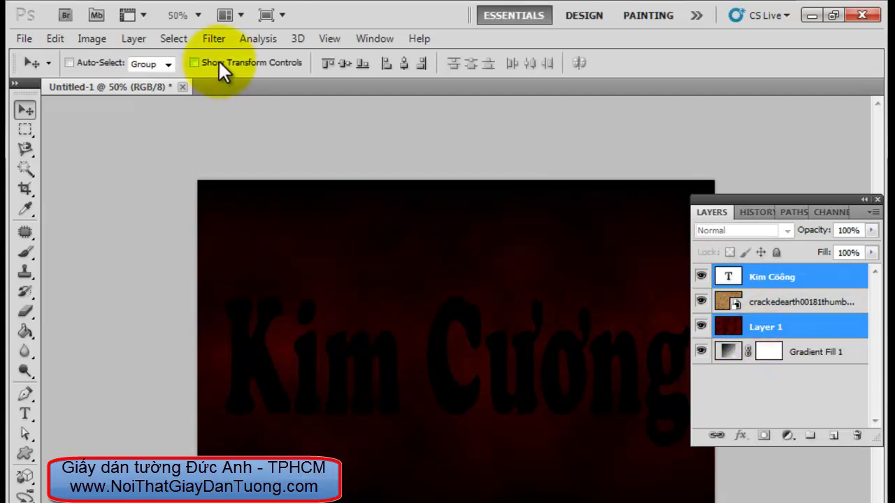
pyautogui.click(343, 62)
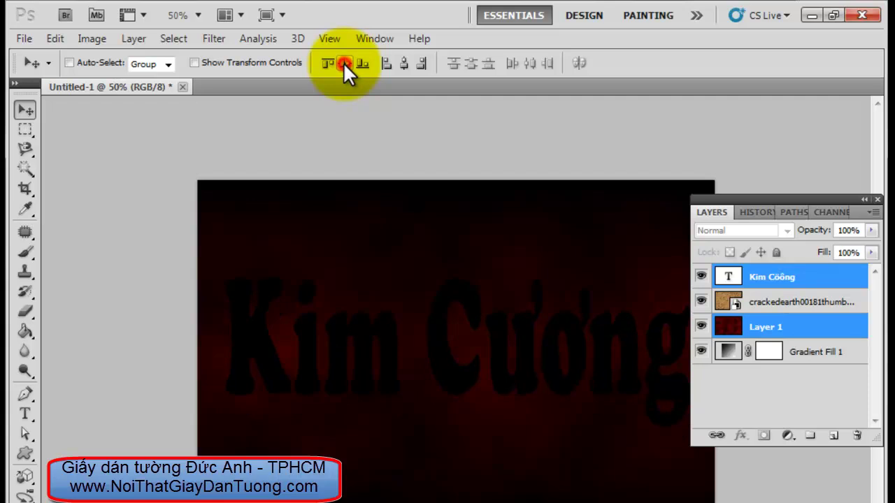
pyautogui.click(402, 66)
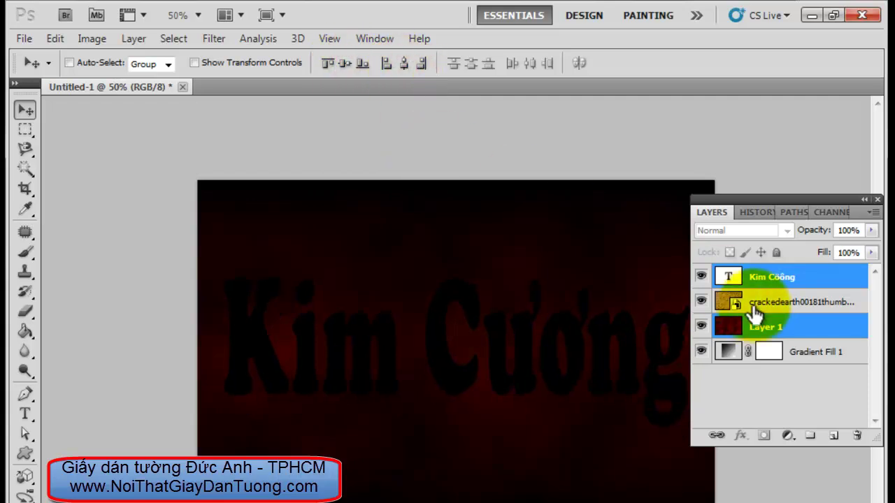
pyautogui.click(774, 278)
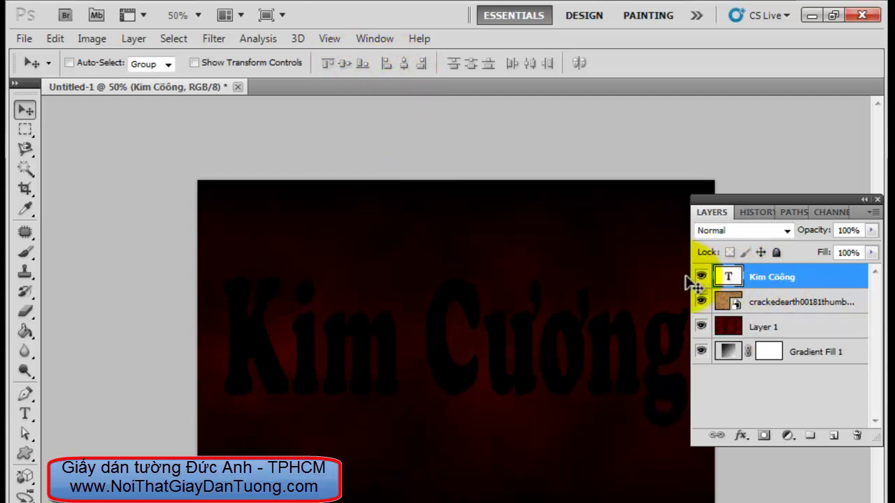
pyautogui.rightClick(732, 276)
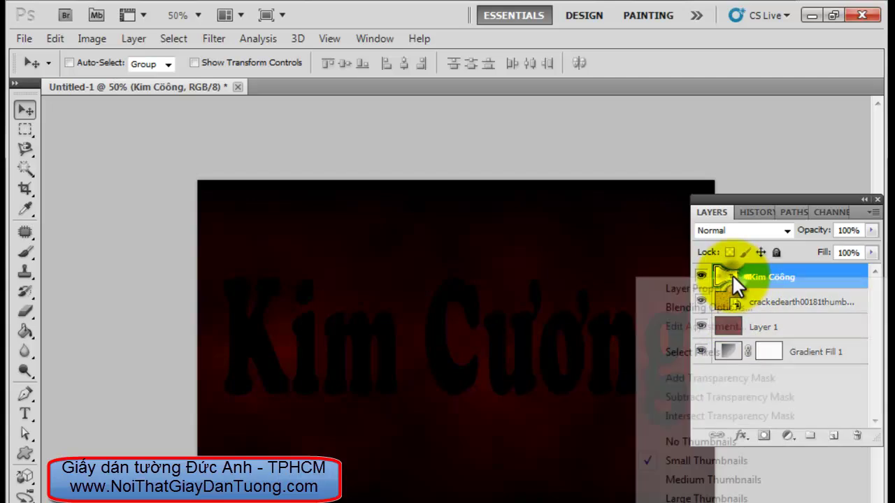
# - Give the text a Pattern Overlay using the silver diamond pattern, snapped to origin
pyautogui.click(681, 308)
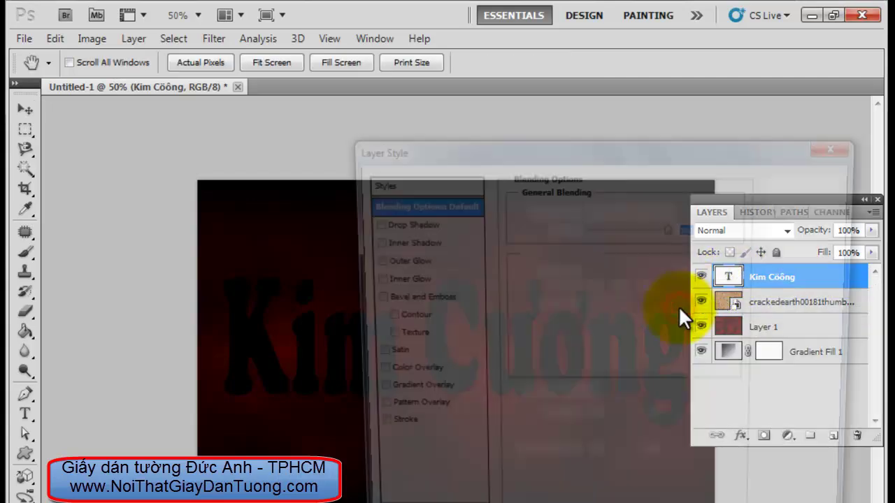
pyautogui.click(390, 413)
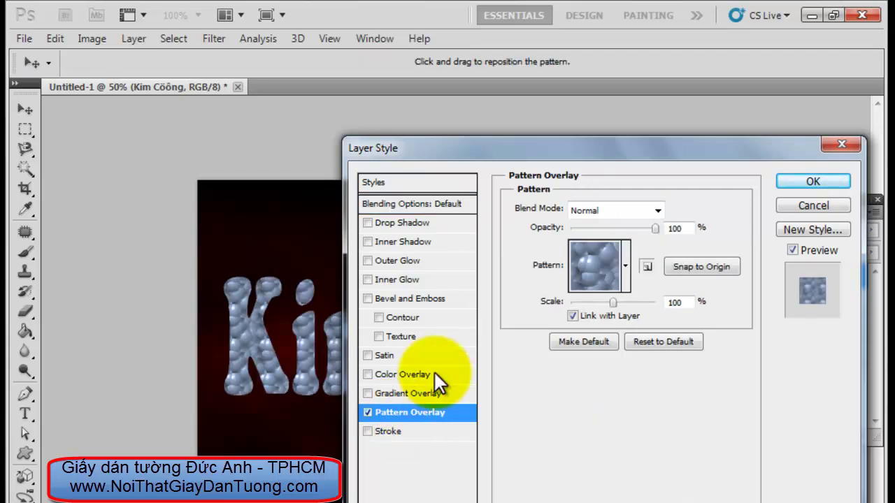
pyautogui.click(625, 266)
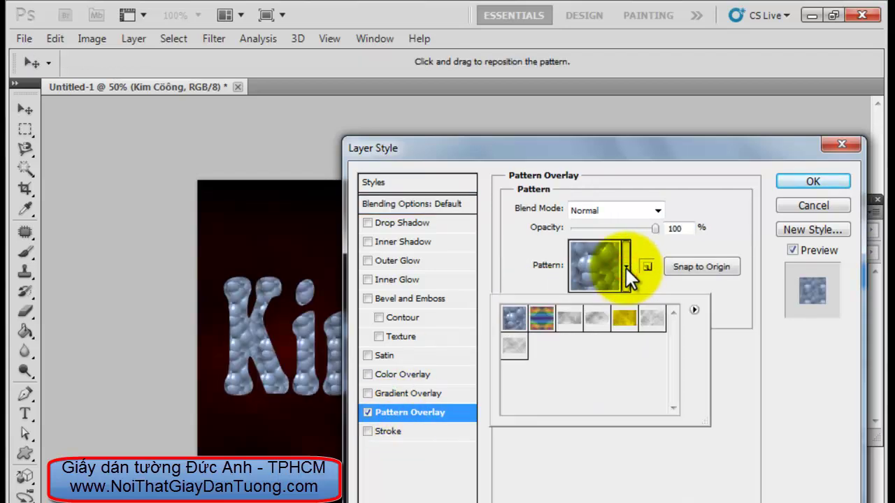
pyautogui.click(515, 353)
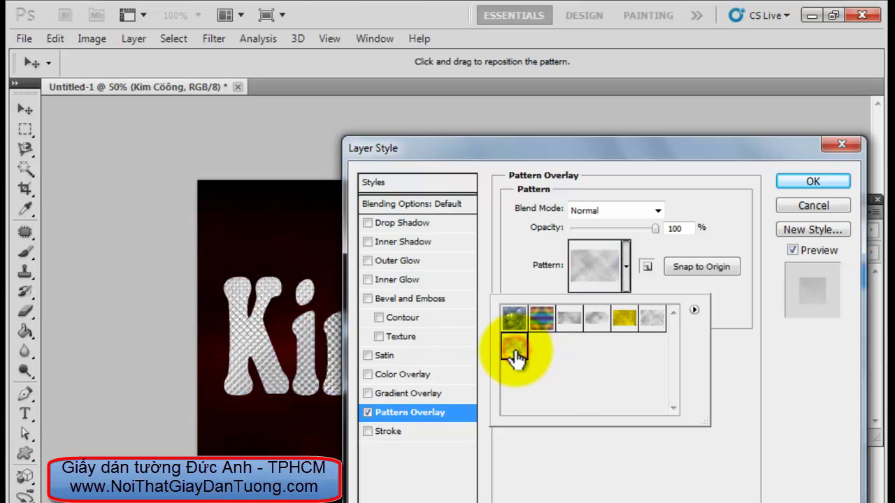
pyautogui.click(687, 267)
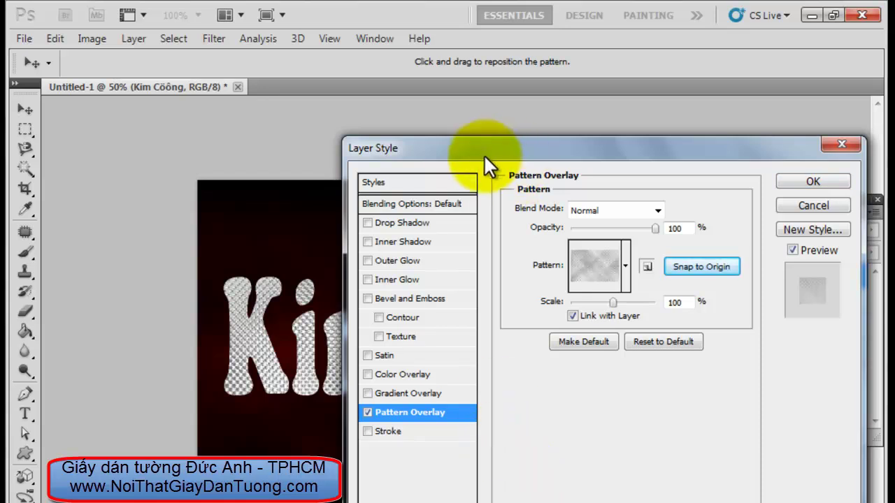
pyautogui.moveTo(485, 158); pyautogui.dragTo(560, 117)
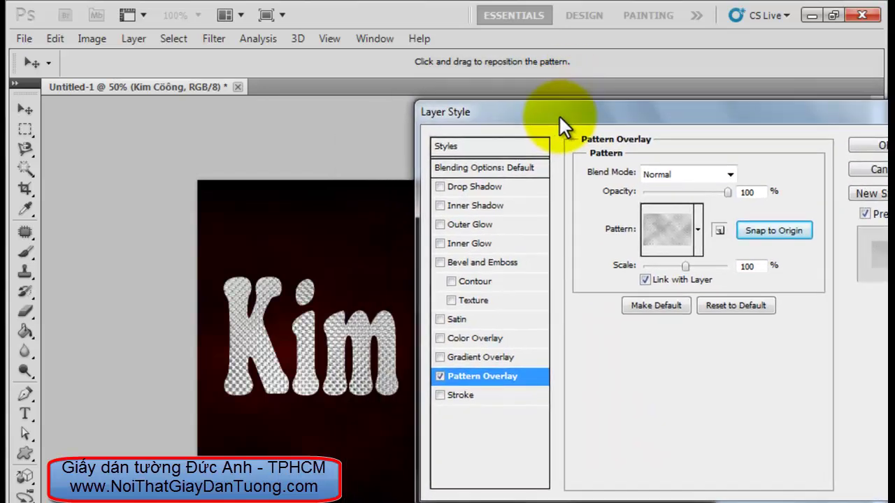
# - Add a 15 px Stroke centred on the edges with a Gradient fill type
pyautogui.click(462, 395)
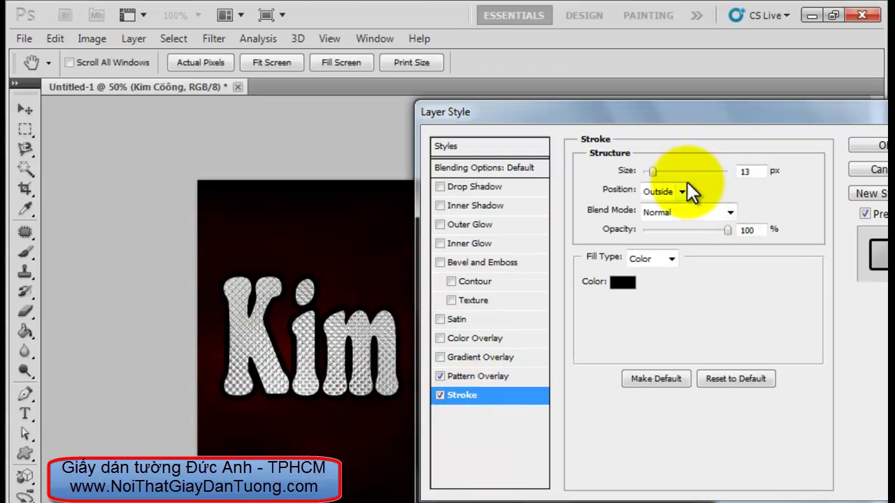
pyautogui.doubleClick(747, 172)
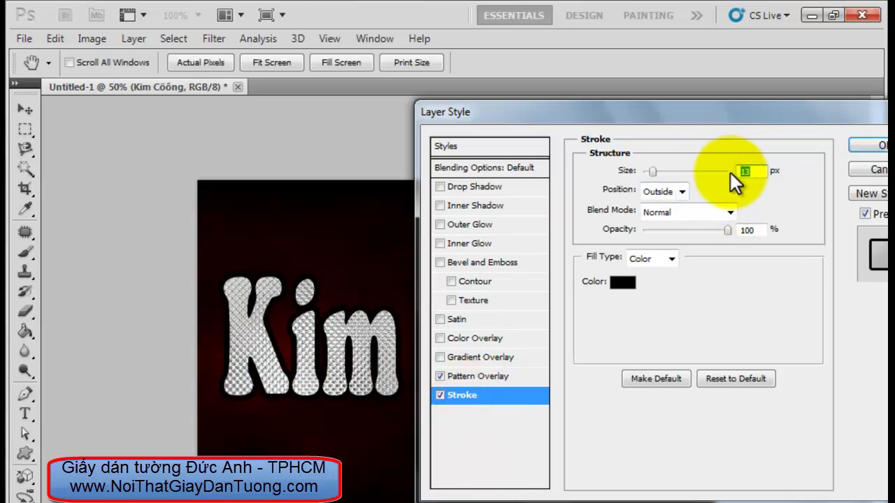
pyautogui.write('15')
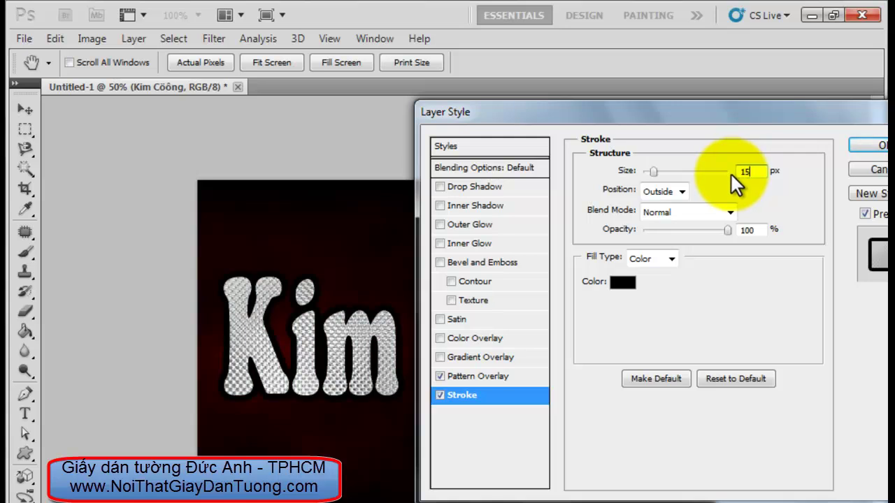
pyautogui.click(684, 192)
pyautogui.click(657, 238)
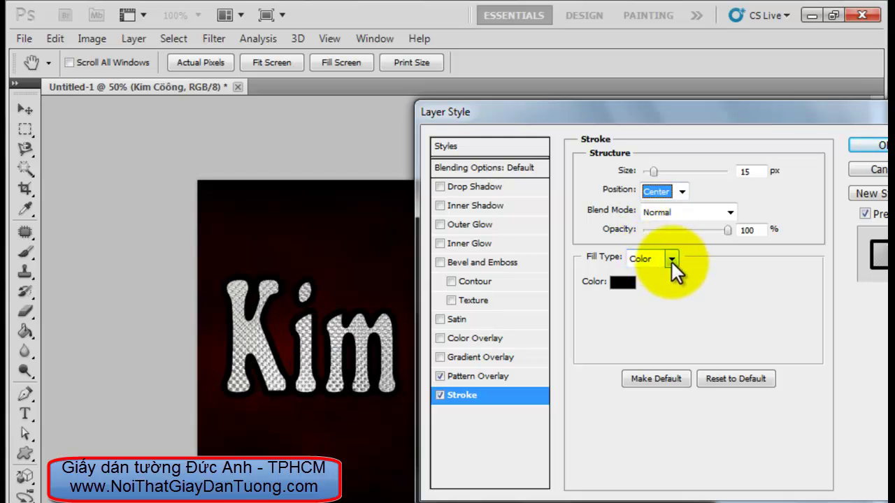
pyautogui.click(672, 262)
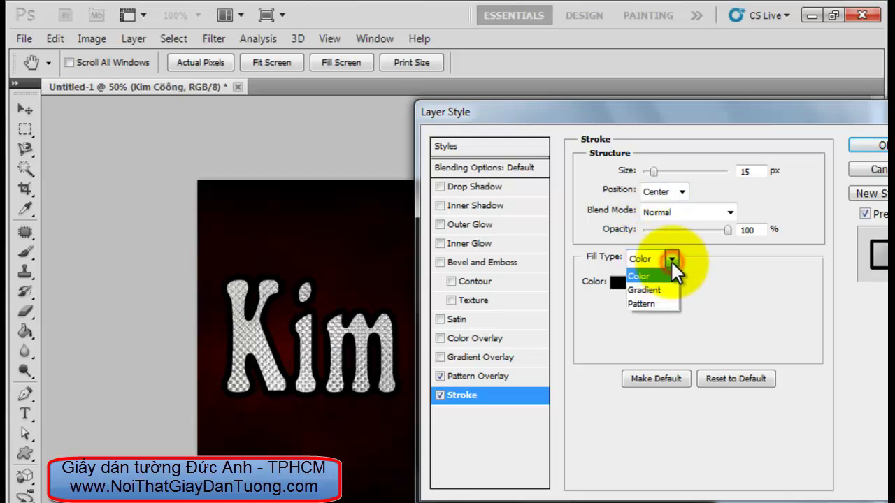
pyautogui.click(642, 290)
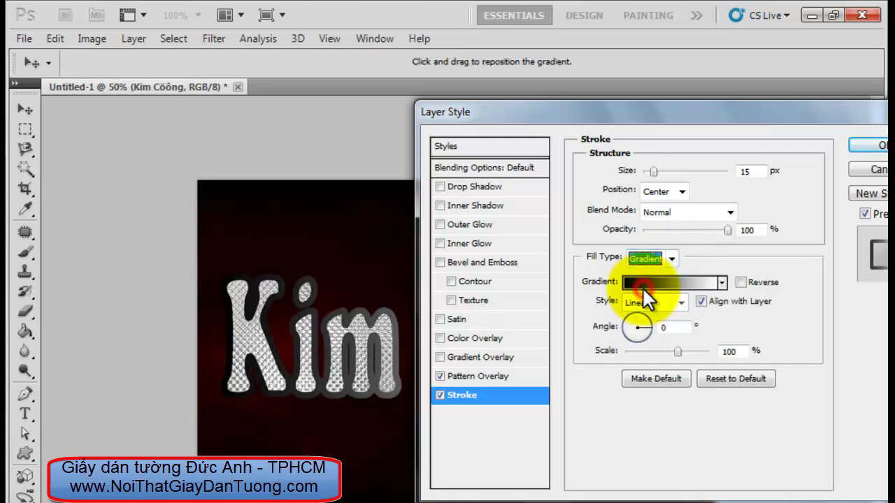
# - Change the stroke gradient's left colour stop to gold
pyautogui.click(690, 284)
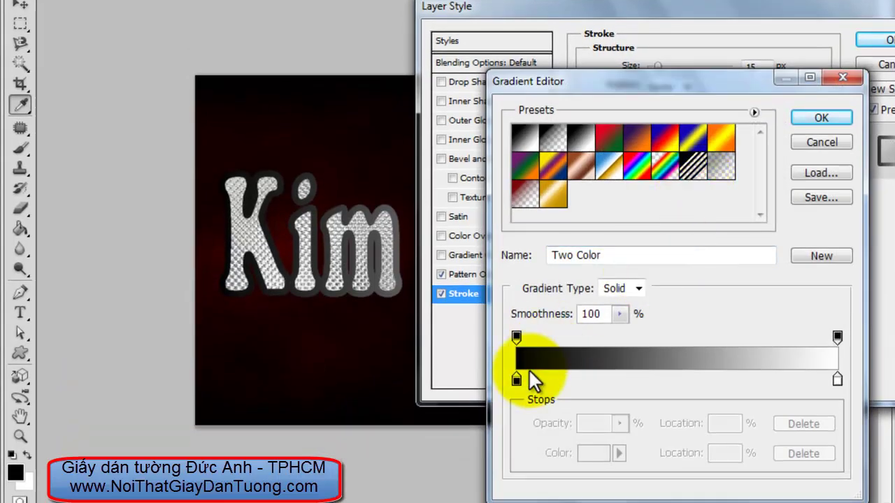
pyautogui.click(515, 378)
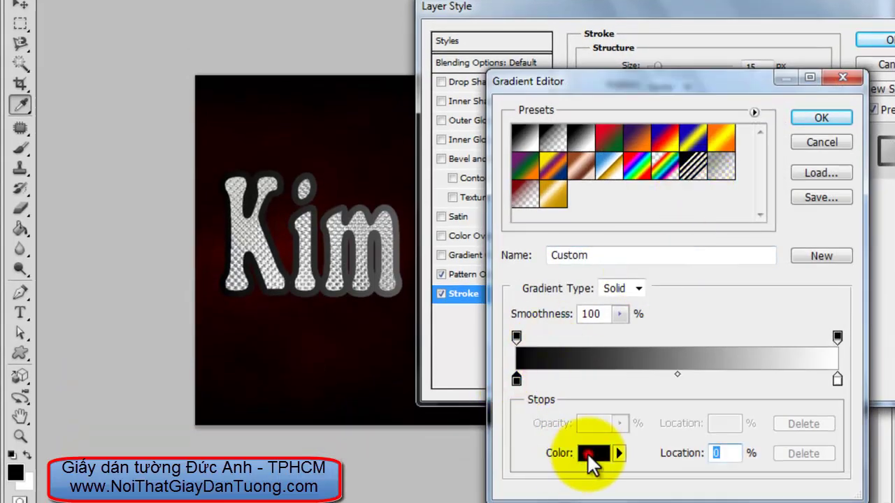
pyautogui.click(586, 453)
pyautogui.click(495, 240)
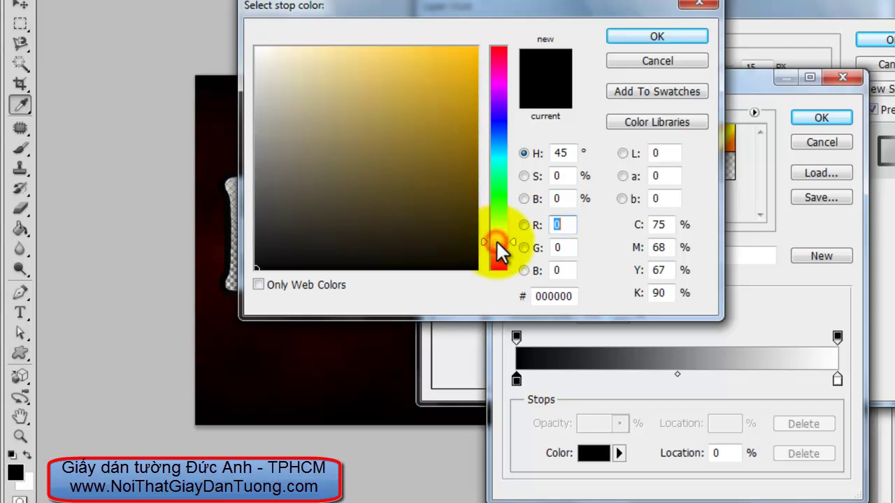
pyautogui.click(473, 100)
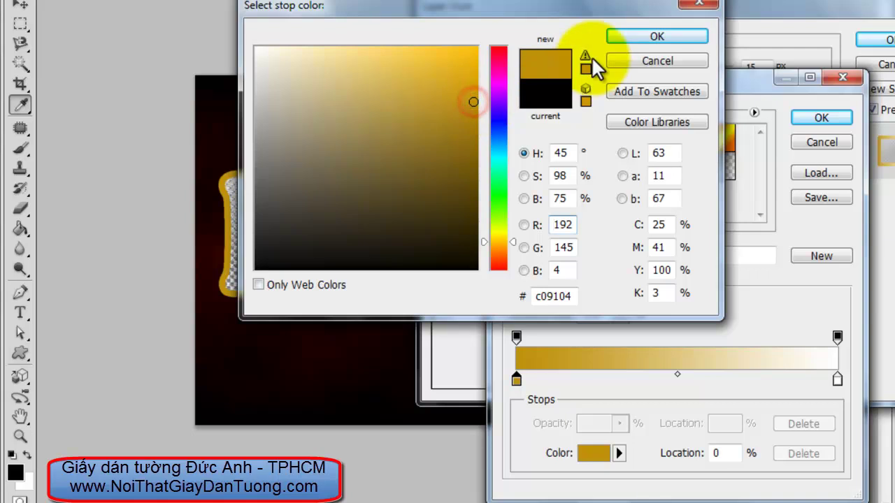
pyautogui.click(620, 35)
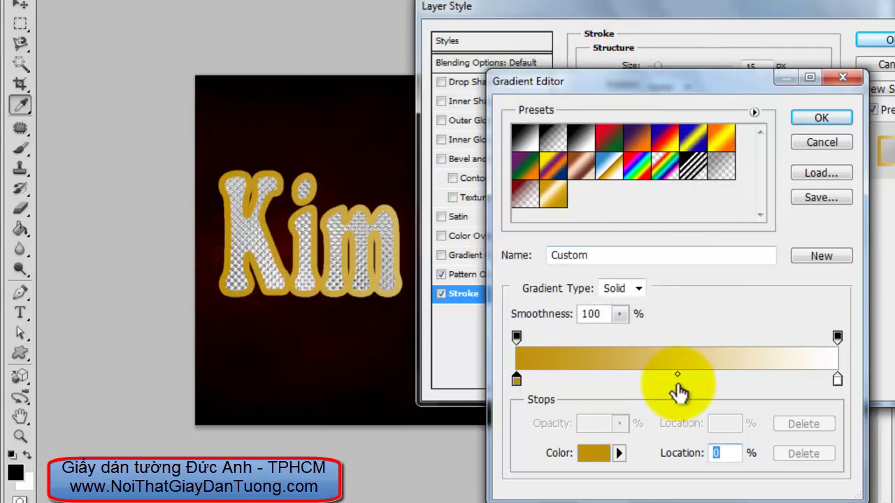
# - Add a brighter gold stop at 50%, make the white end stop gold, and confirm
pyautogui.doubleClick(677, 381)
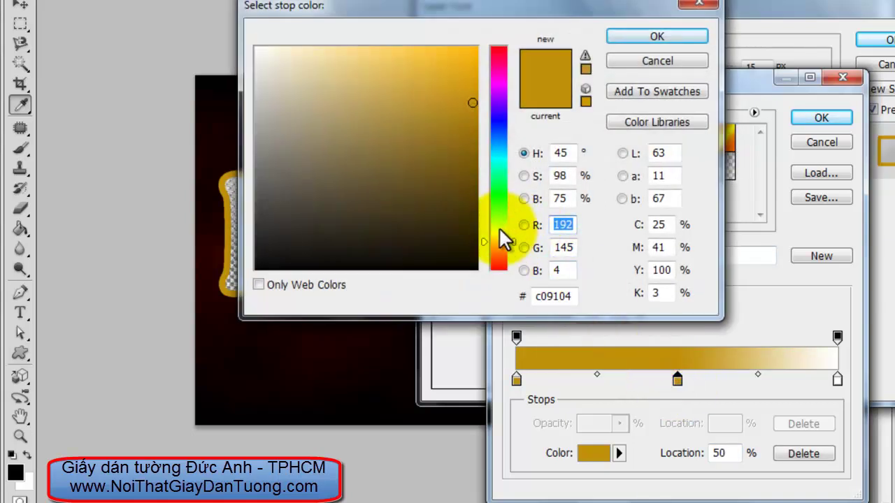
pyautogui.moveTo(474, 102); pyautogui.dragTo(474, 80)
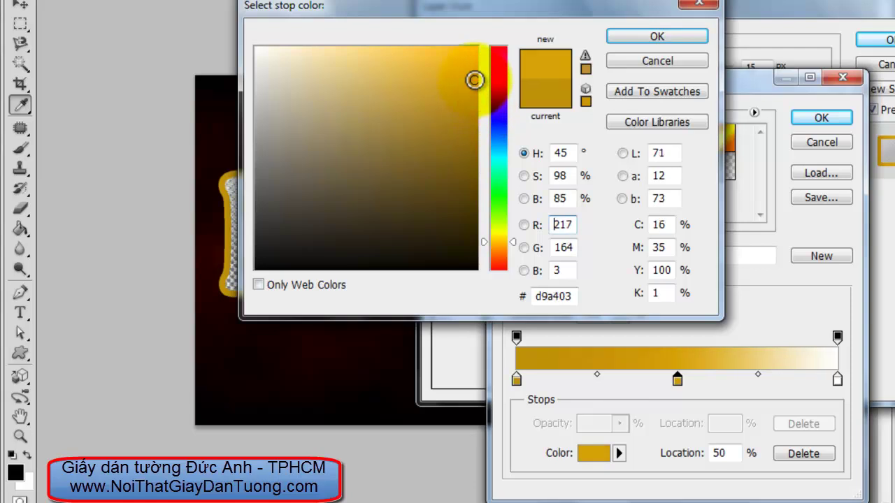
pyautogui.click(630, 32)
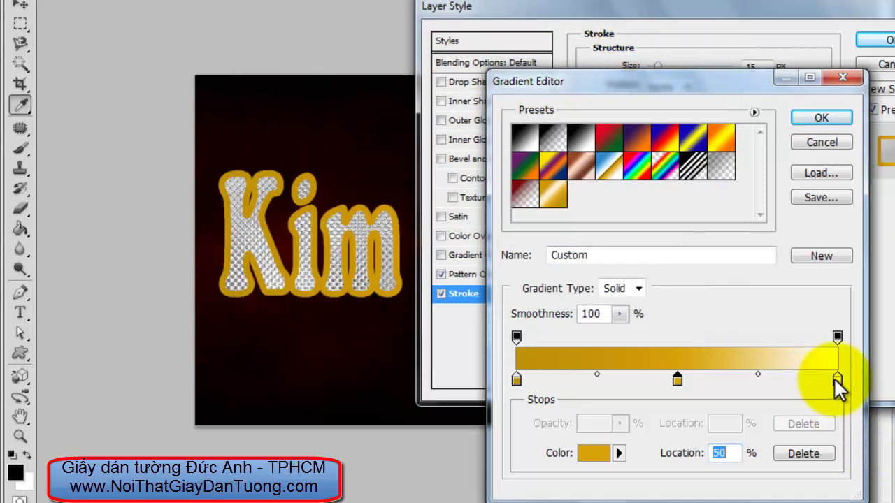
pyautogui.doubleClick(835, 379)
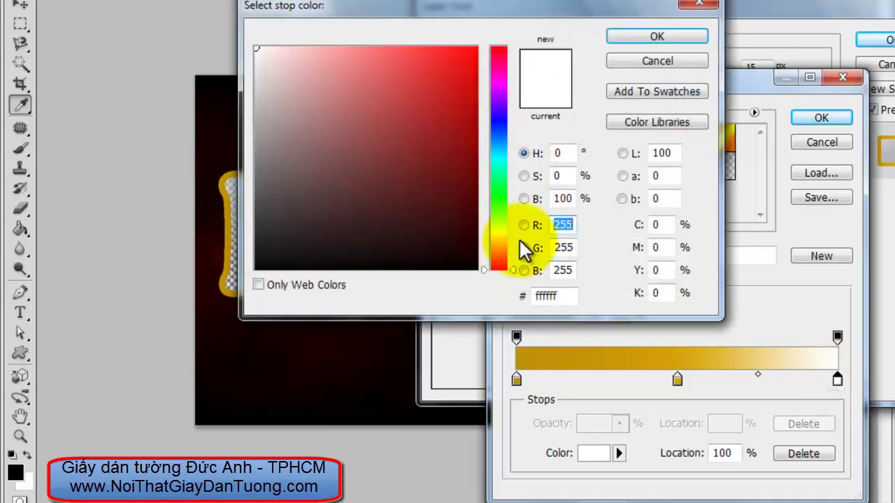
pyautogui.click(499, 242)
pyautogui.click(473, 100)
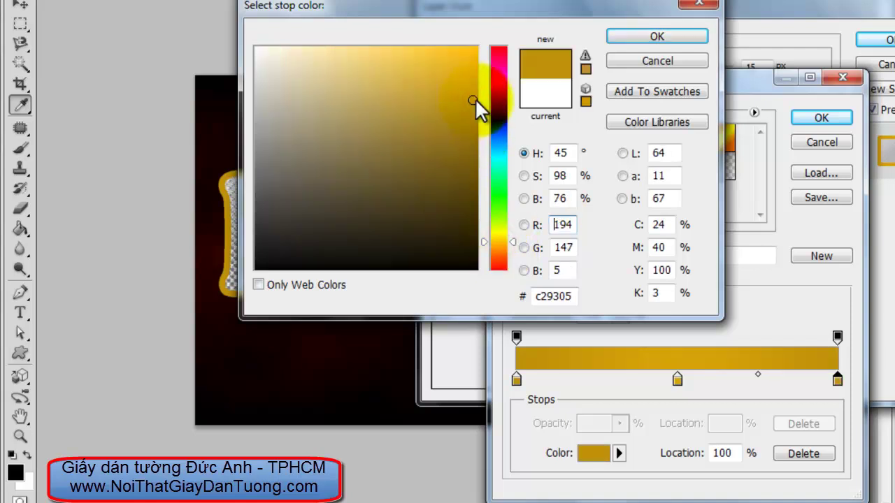
pyautogui.moveTo(475, 103); pyautogui.dragTo(474, 104)
pyautogui.click(641, 36)
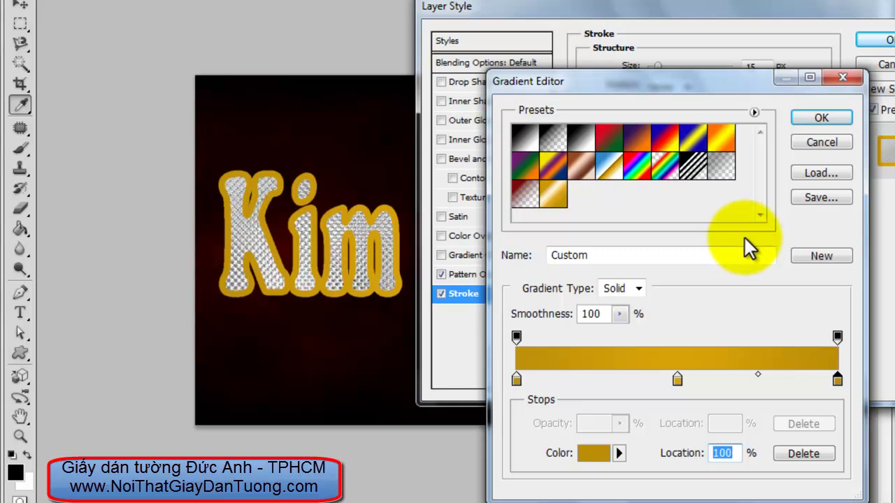
pyautogui.click(809, 119)
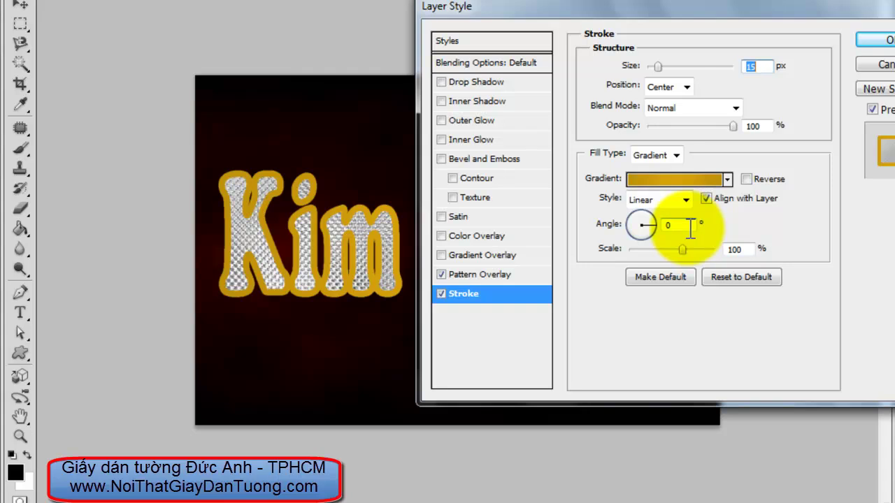
# - Give the stroke gradient a 120° angle and about 71% scale, unchecking Align with Layer
pyautogui.doubleClick(690, 227)
pyautogui.write('120')
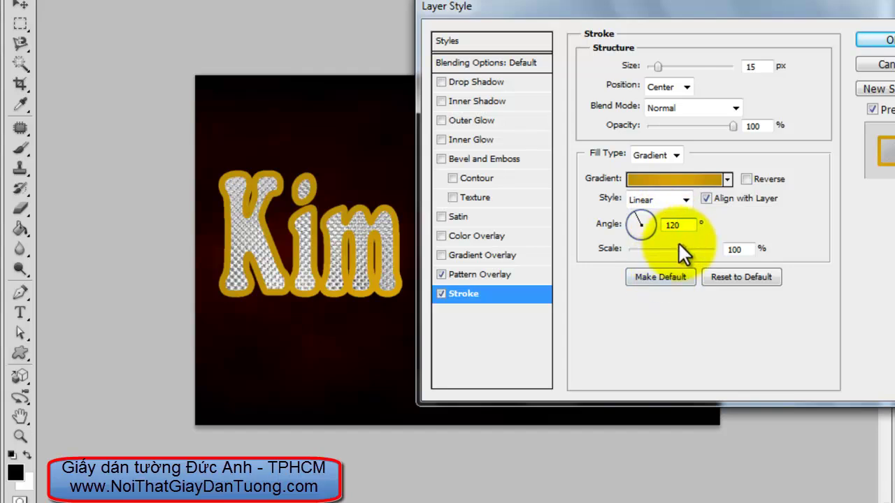
pyautogui.moveTo(682, 248); pyautogui.dragTo(664, 252)
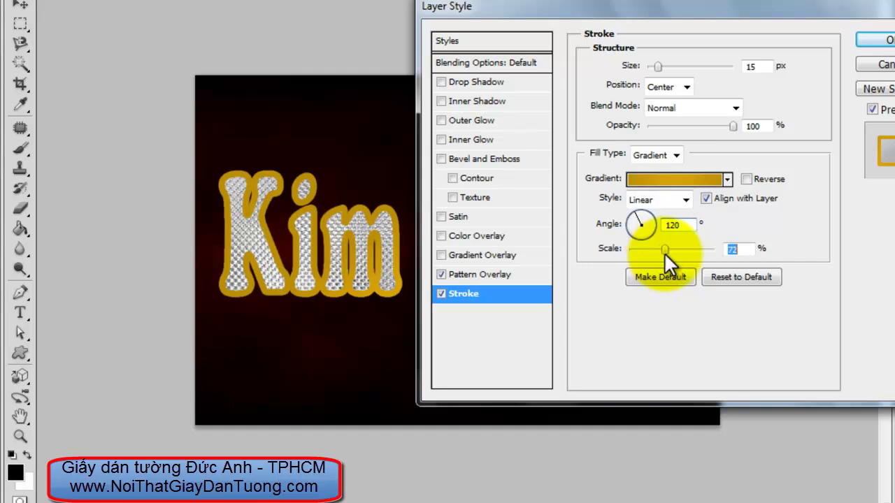
pyautogui.click(707, 199)
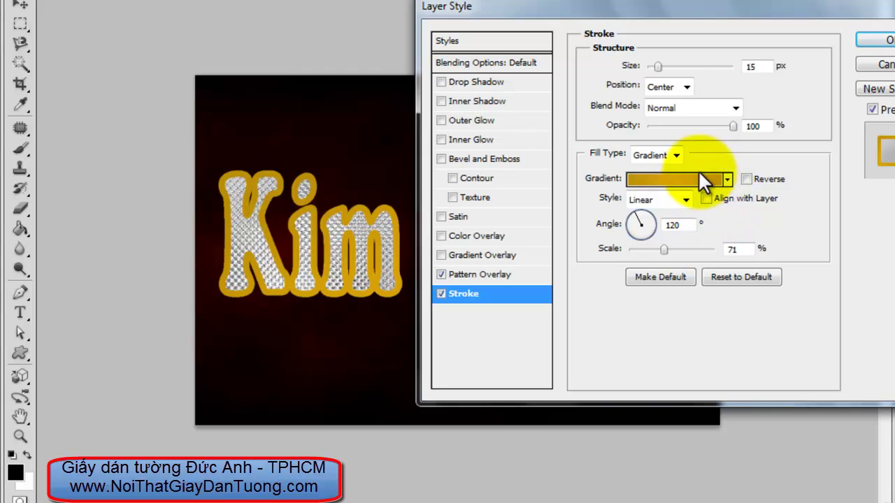
# - Enable Bevel and Emboss on the text with the Stroke Emboss style
pyautogui.click(497, 160)
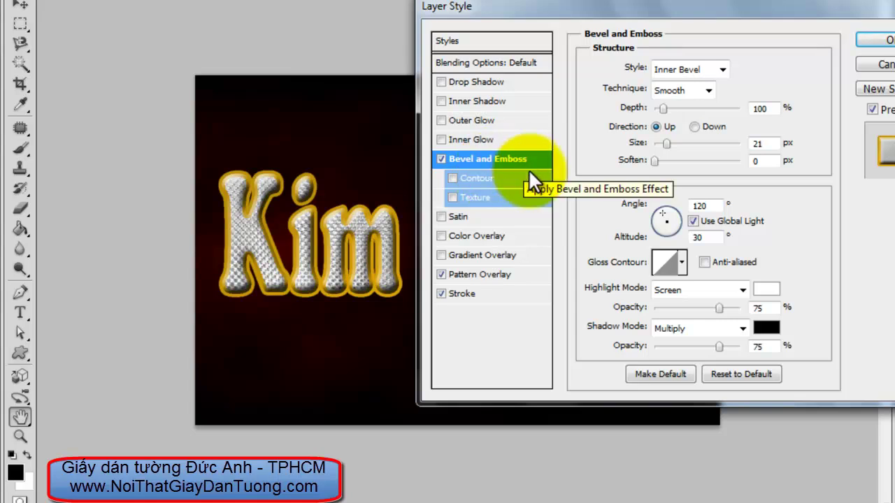
pyautogui.click(724, 71)
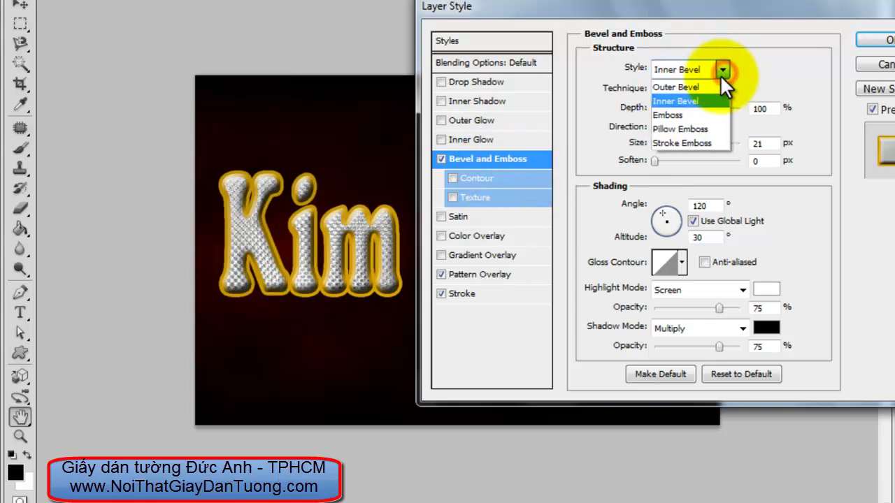
pyautogui.click(664, 142)
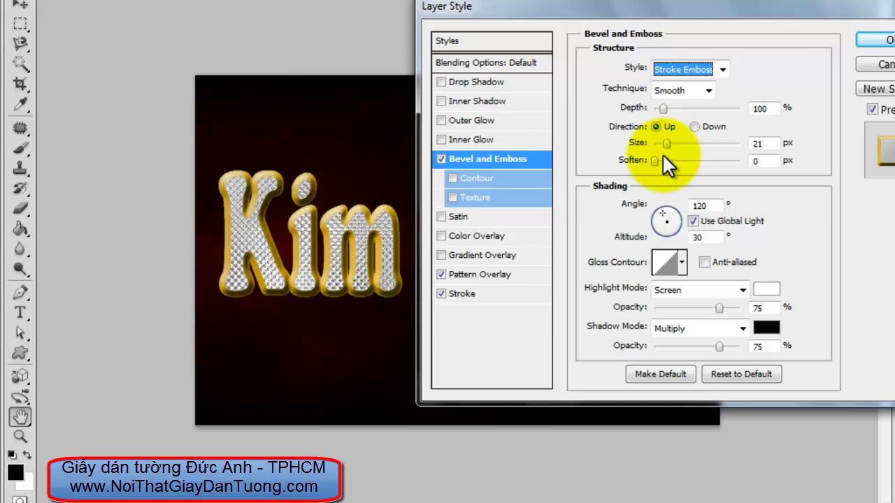
# - Use a multi-peak gloss contour and 42% shadow opacity, then apply the layer styles
pyautogui.click(682, 261)
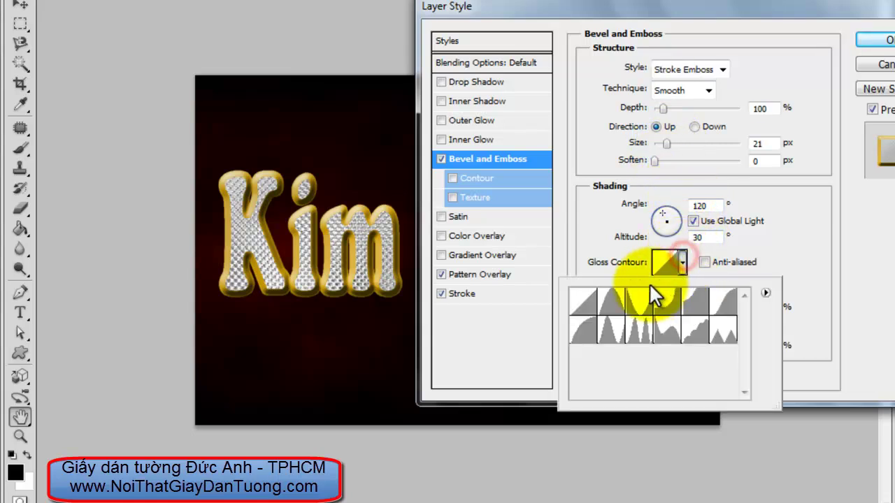
pyautogui.click(640, 329)
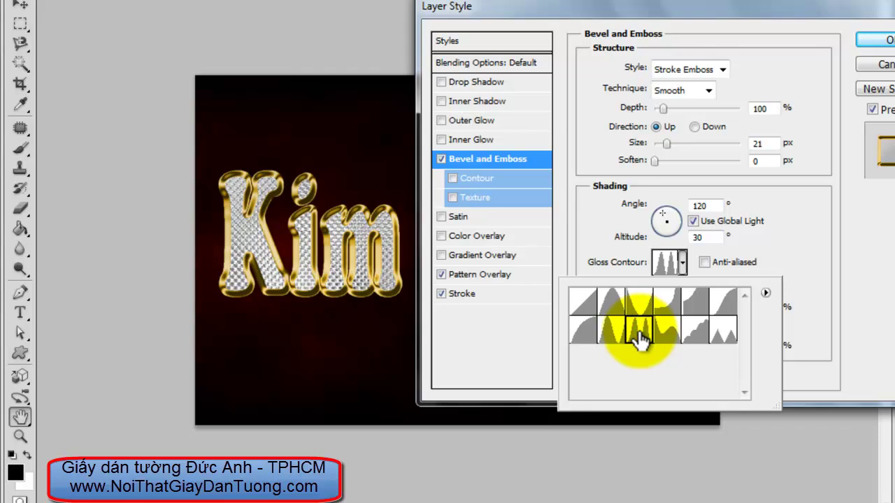
pyautogui.click(808, 256)
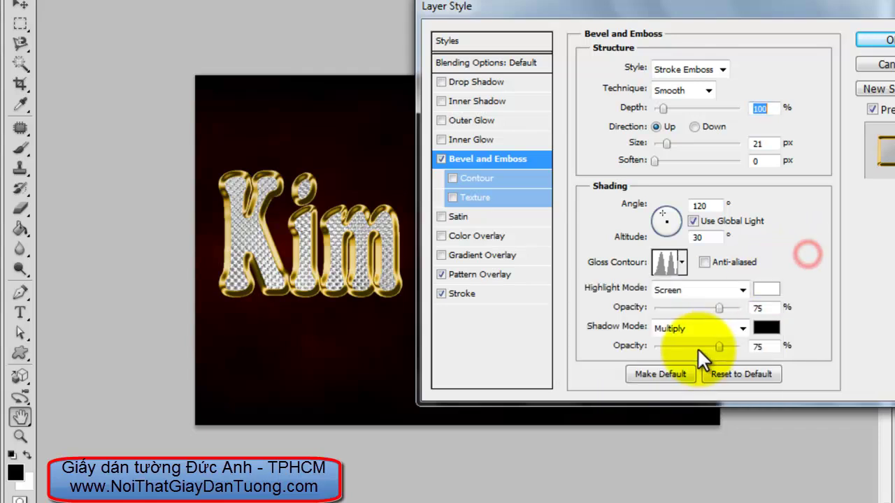
pyautogui.moveTo(718, 346); pyautogui.dragTo(689, 346)
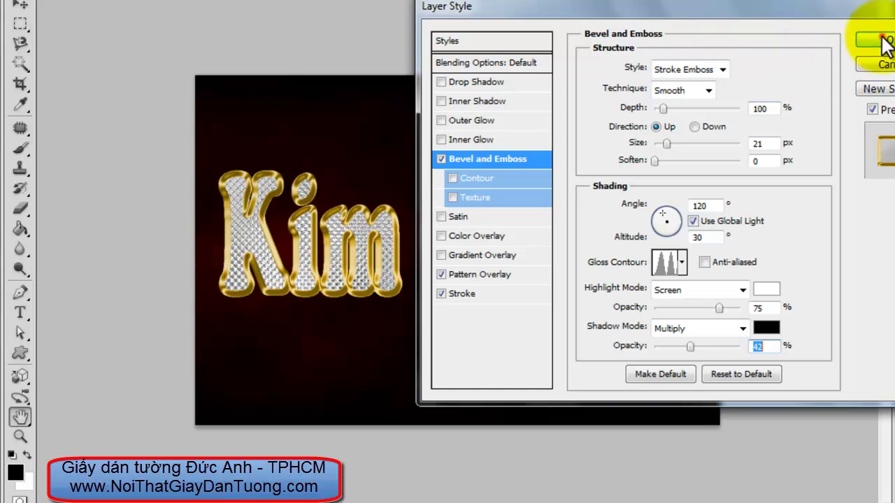
pyautogui.click(882, 40)
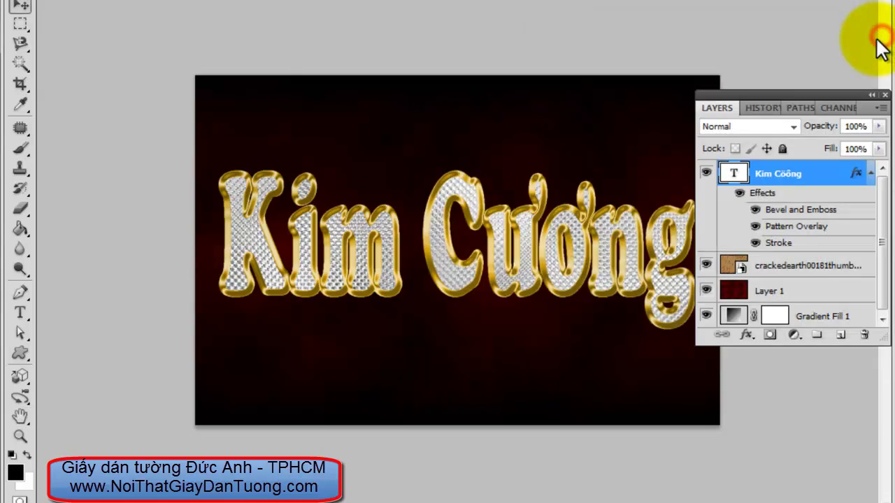
pyautogui.rightClick(387, 211)
pyautogui.click(410, 241)
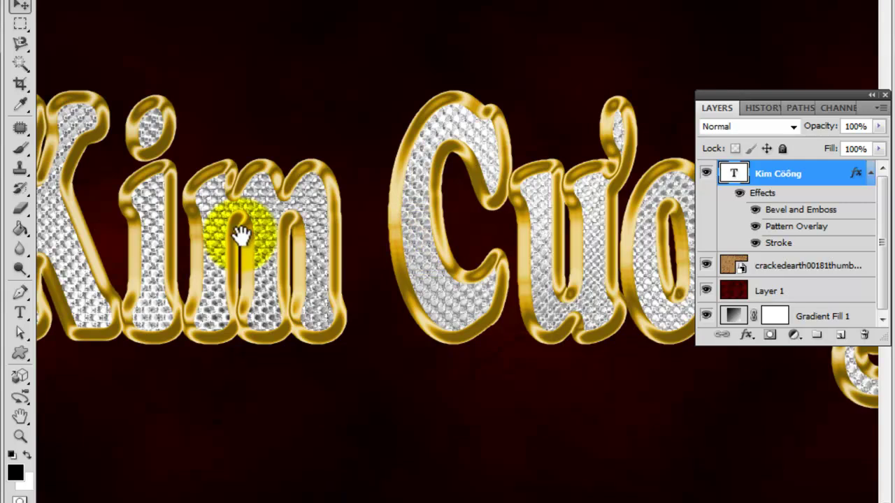
pyautogui.moveTo(260, 235); pyautogui.dragTo(364, 239)
pyautogui.moveTo(571, 255)
pyautogui.mouseDown()
pyautogui.moveTo(309, 214)
pyautogui.moveTo(186, 226)
pyautogui.mouseUp()
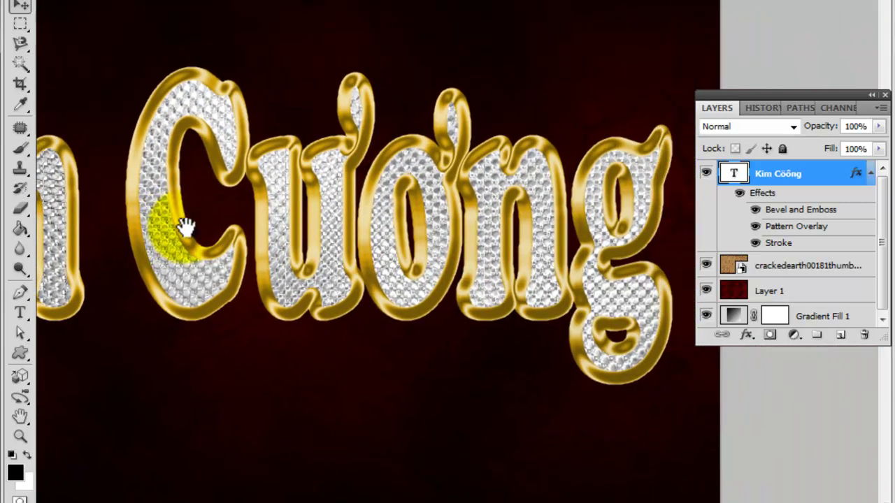
pyautogui.rightClick(330, 134)
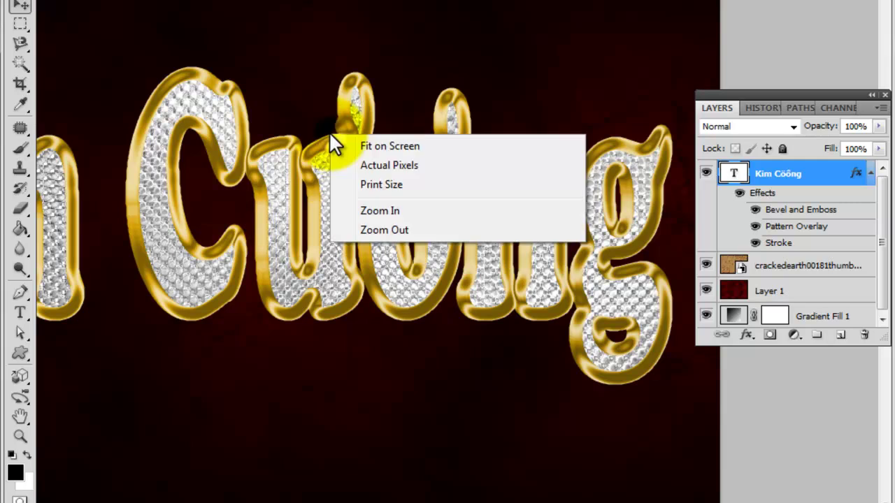
pyautogui.click(357, 148)
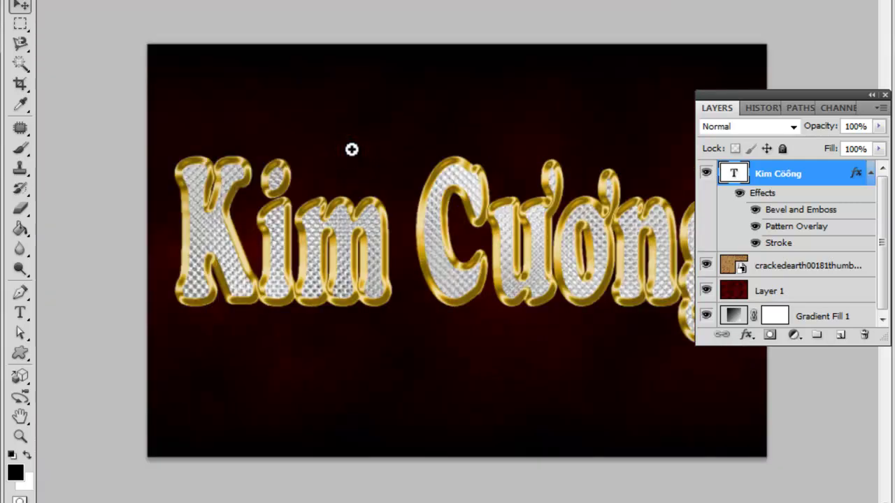
pyautogui.moveTo(713, 98); pyautogui.dragTo(784, 126)
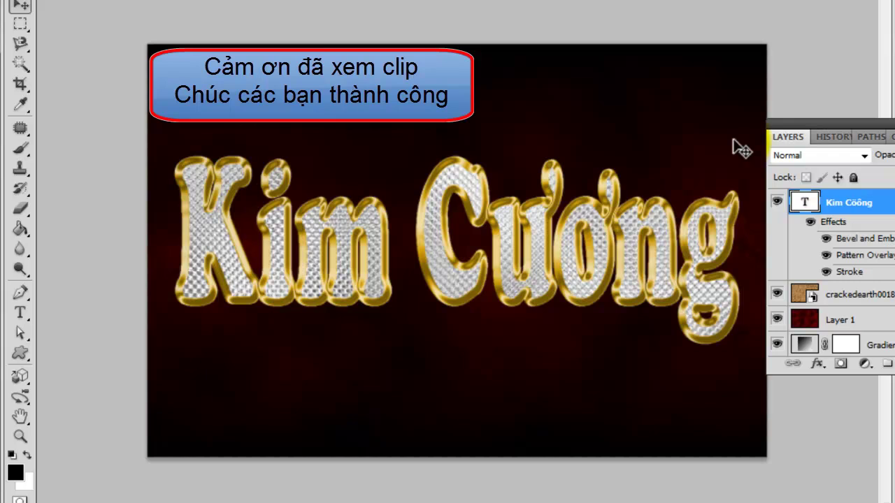
pyautogui.click(801, 102)
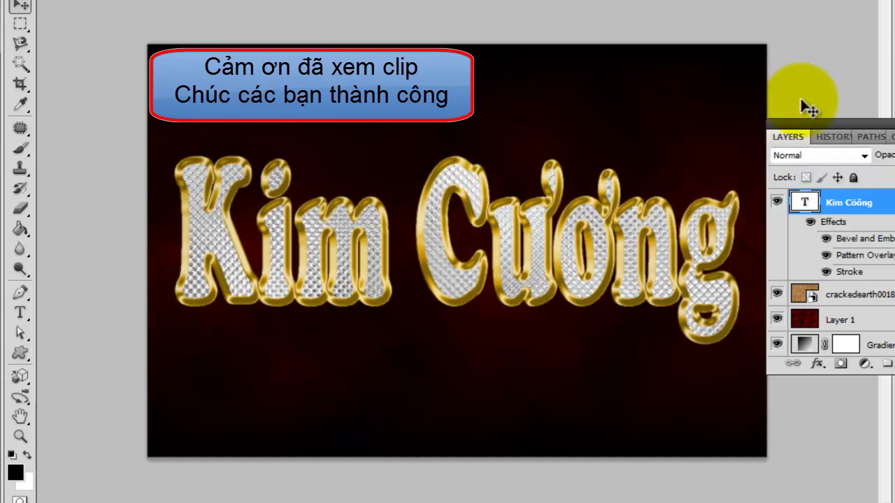